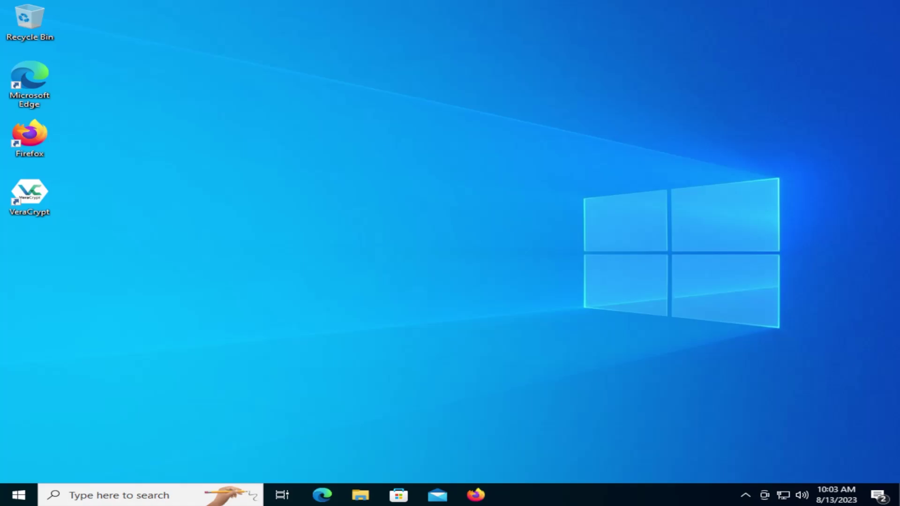
# Google 'ventoy change theme' in Firefox, open the ventoy.net theme plugin page, and select its sample JSON
pyautogui.doubleClick(17, 135)
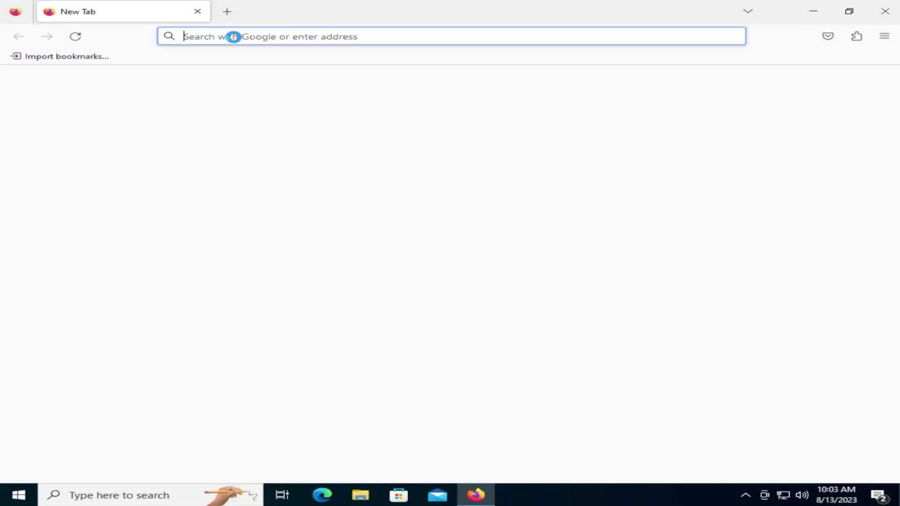
pyautogui.click(232, 37)
pyautogui.write('ventoy change theme')
pyautogui.press('Return')
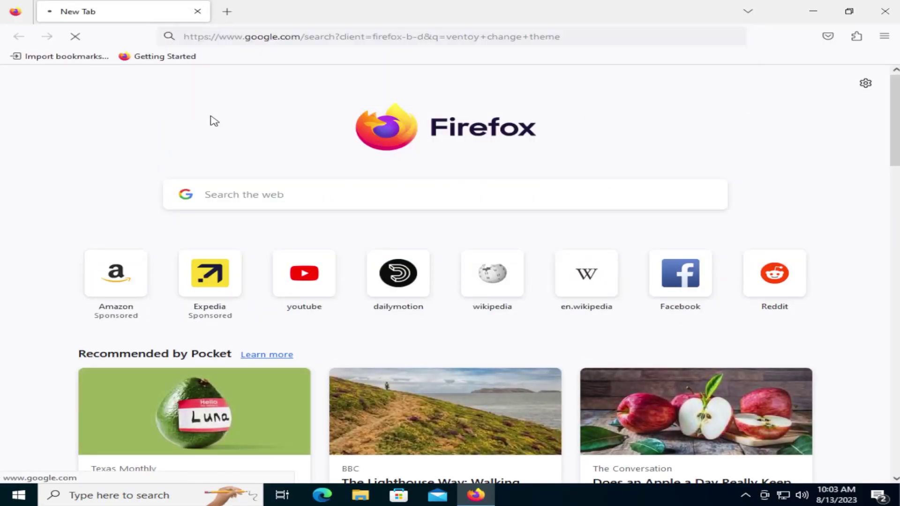
pyautogui.click(82, 199)
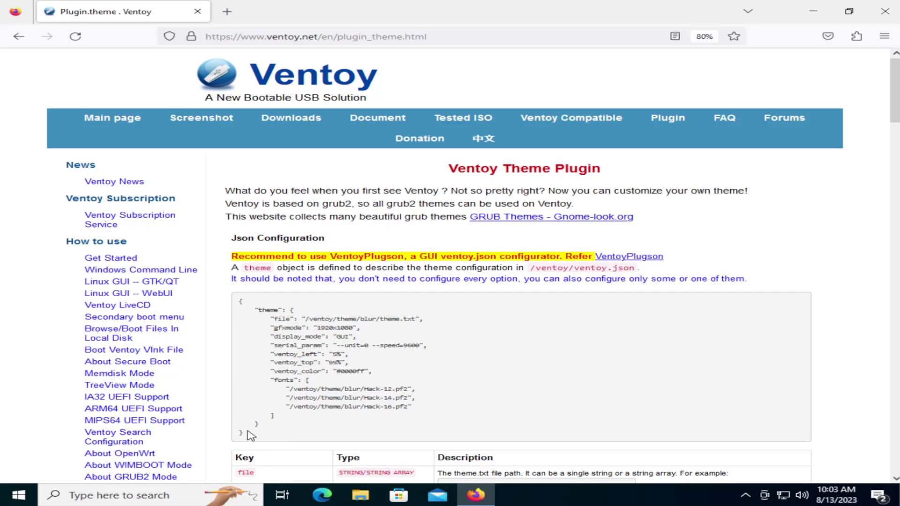
pyautogui.moveTo(248, 434); pyautogui.dragTo(240, 299)
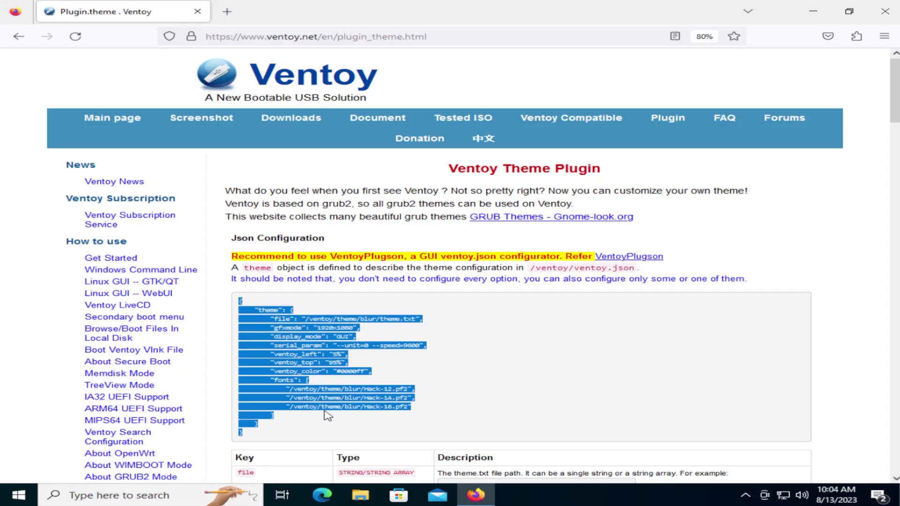
# In File Explorer, look through the Ventoy (E:) and VTOYEFI (F:) drives, ending in Ventoy (E:)
pyautogui.click(498, 361)
pyautogui.click(360, 495)
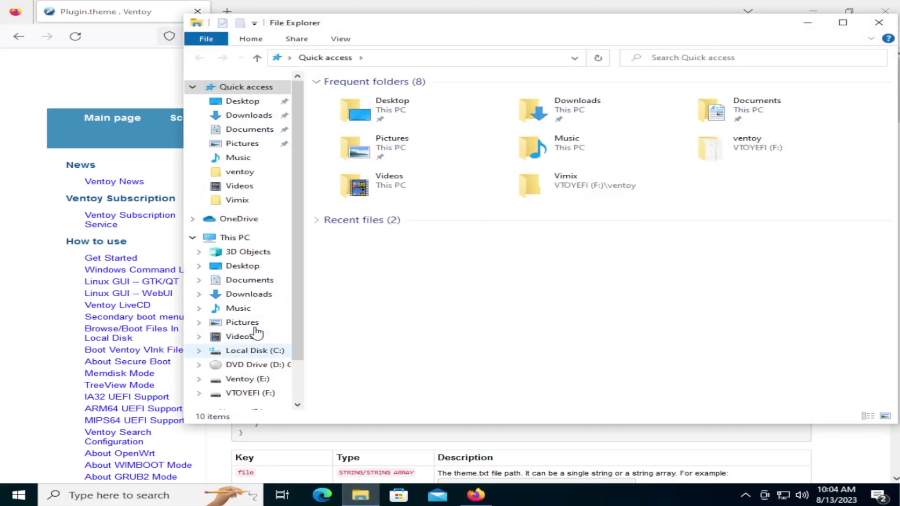
pyautogui.click(224, 237)
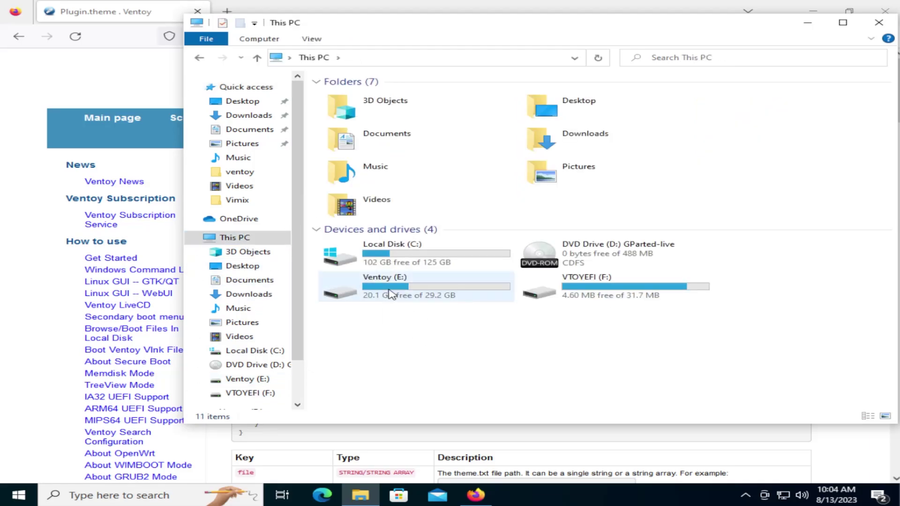
pyautogui.doubleClick(389, 294)
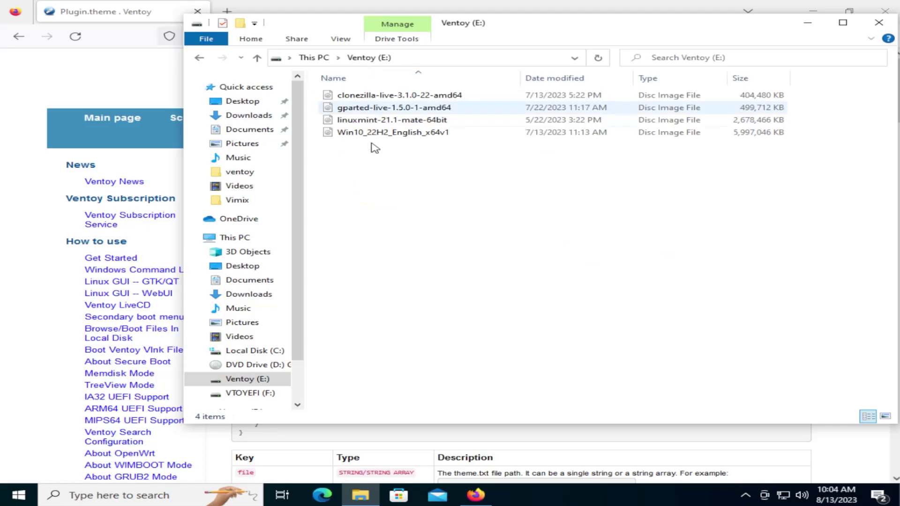
pyautogui.hotkey('alt', 'Left')
pyautogui.doubleClick(593, 296)
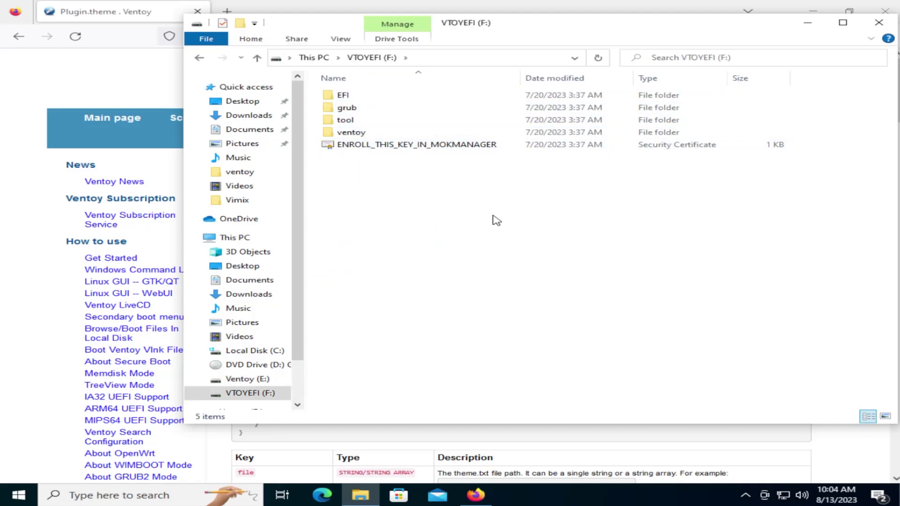
pyautogui.hotkey('alt', 'Left')
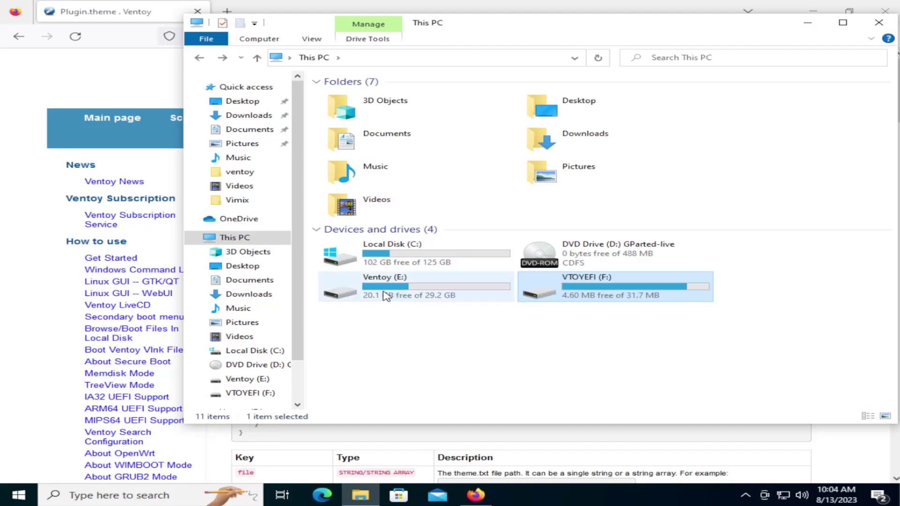
pyautogui.doubleClick(386, 296)
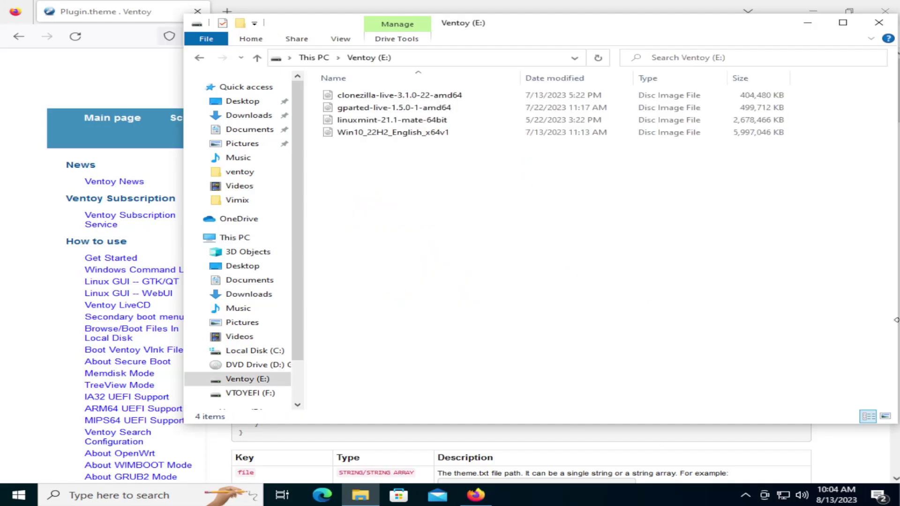
# Create a new folder named 'ventoy' on the Ventoy (E:) drive
pyautogui.rightClick(536, 265)
pyautogui.moveTo(586, 394)
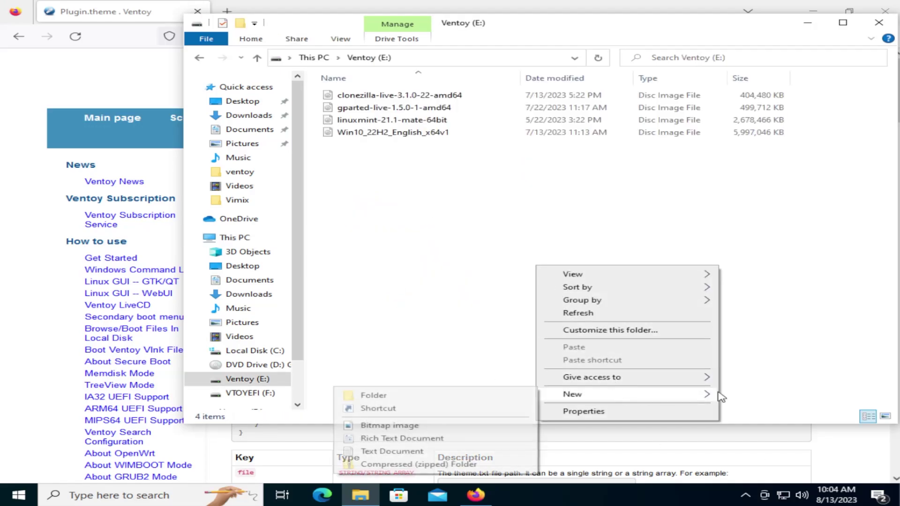
pyautogui.click(441, 402)
pyautogui.write('vent')
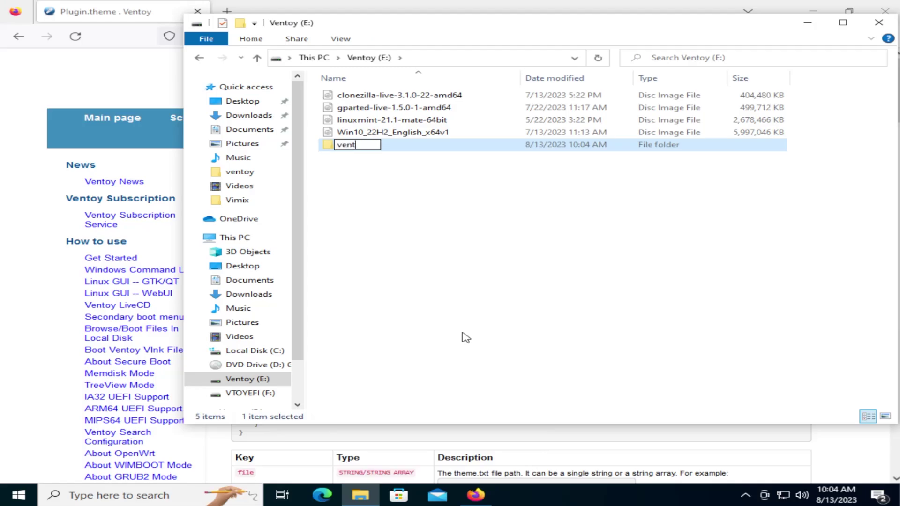
pyautogui.write('oy')
pyautogui.press('Return')
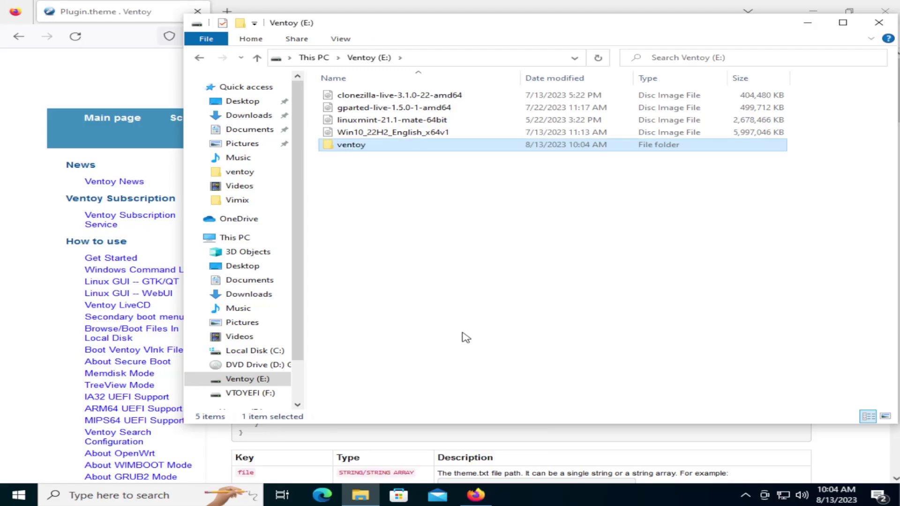
# Open the new ventoy folder and launch Notepad
pyautogui.doubleClick(445, 149)
pyautogui.click(17, 495)
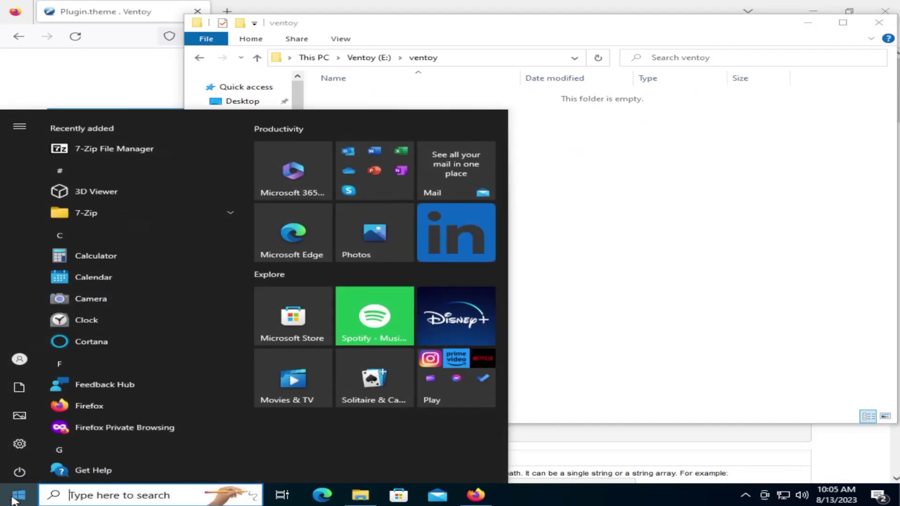
pyautogui.write('note')
pyautogui.press('Return')
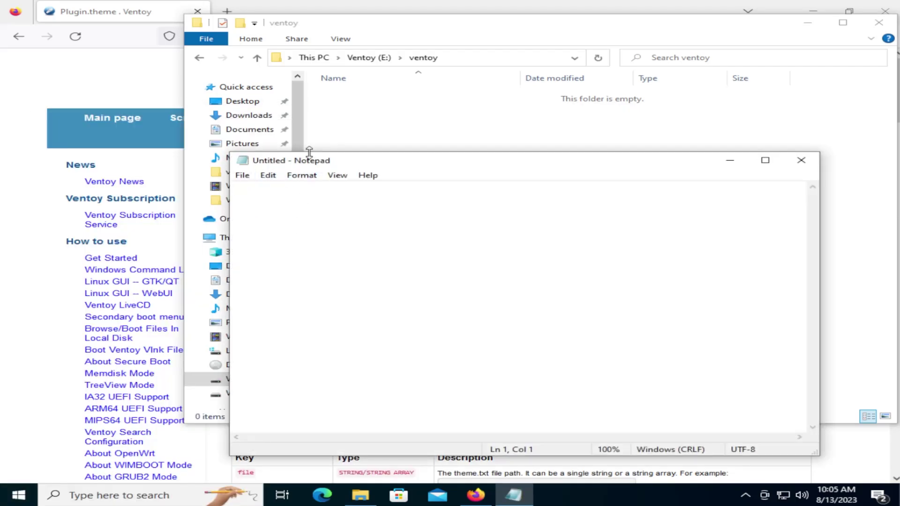
# Copy the sample theme JSON from the Ventoy web page and paste it into Notepad
pyautogui.moveTo(309, 163); pyautogui.dragTo(445, 133)
pyautogui.click(247, 451)
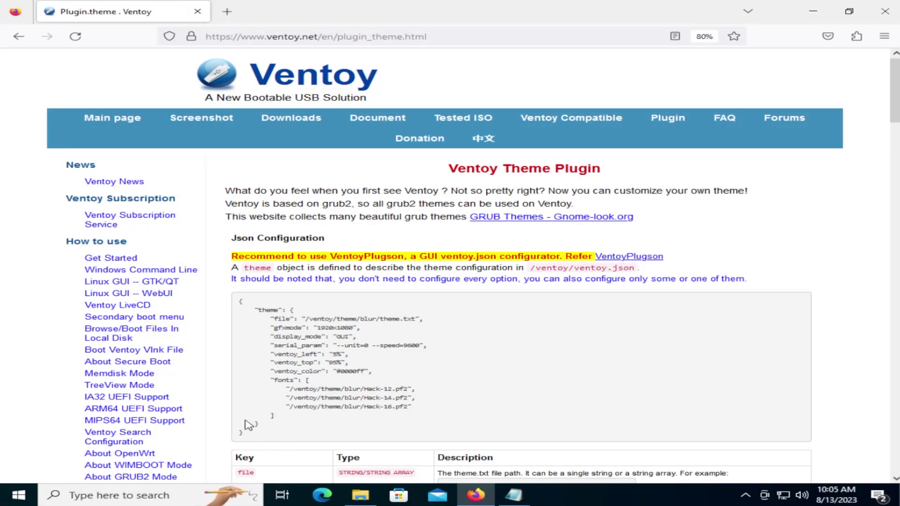
pyautogui.moveTo(249, 425); pyautogui.dragTo(242, 299)
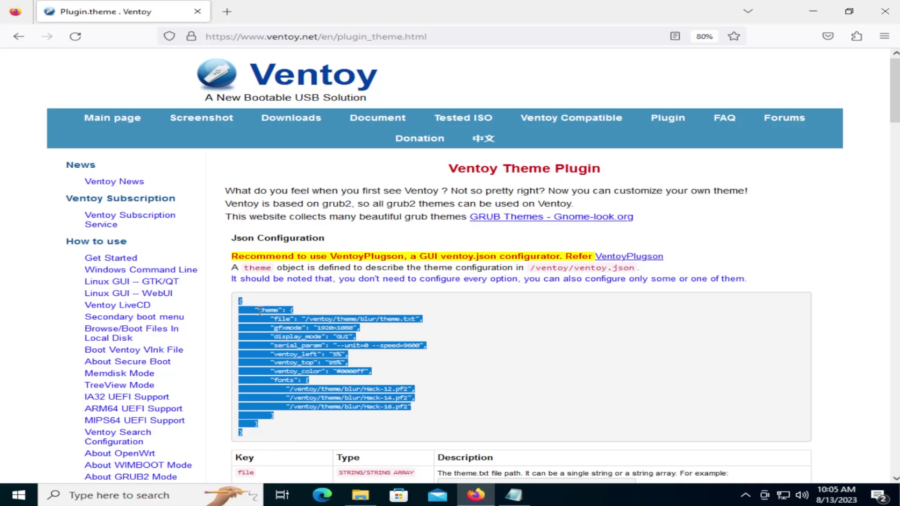
pyautogui.rightClick(260, 311)
pyautogui.click(276, 323)
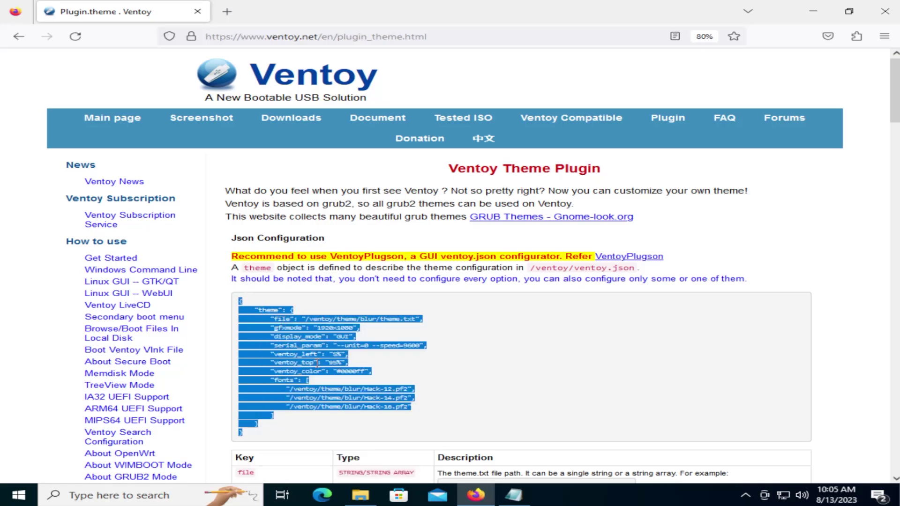
pyautogui.click(515, 495)
pyautogui.hotkey('ctrl', 'v')
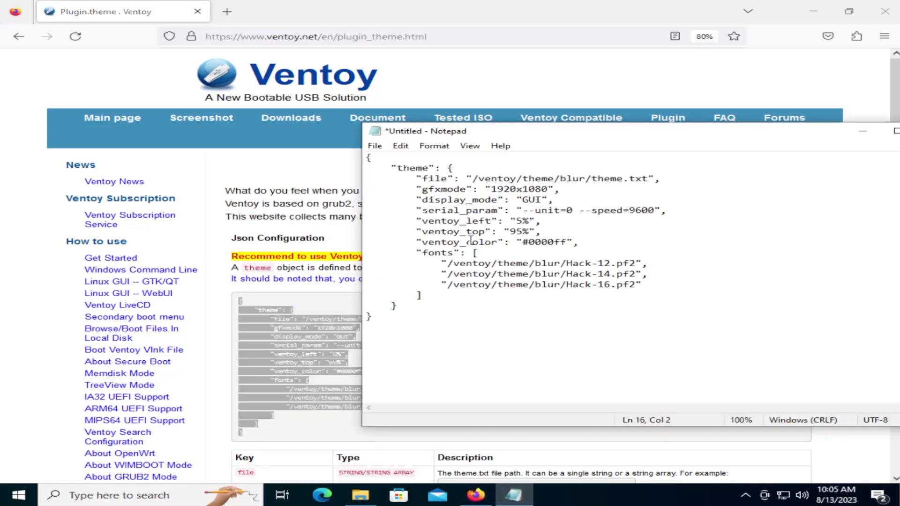
pyautogui.click(514, 211)
pyautogui.click(461, 263)
# Save the note as ventoy.json with type All Files in E:\ventoy
pyautogui.click(375, 146)
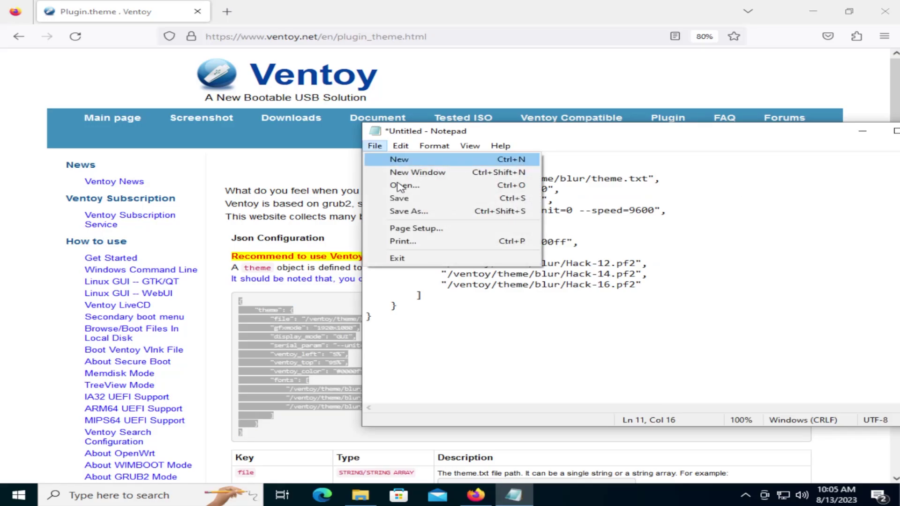
pyautogui.click(409, 211)
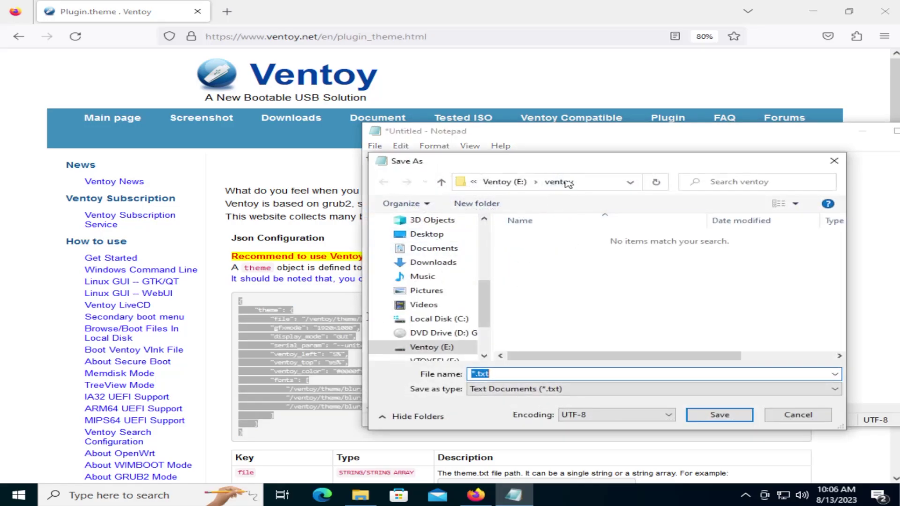
pyautogui.click(501, 373)
pyautogui.hotkey('ctrl', 'a')
pyautogui.write('ven')
pyautogui.click(564, 392)
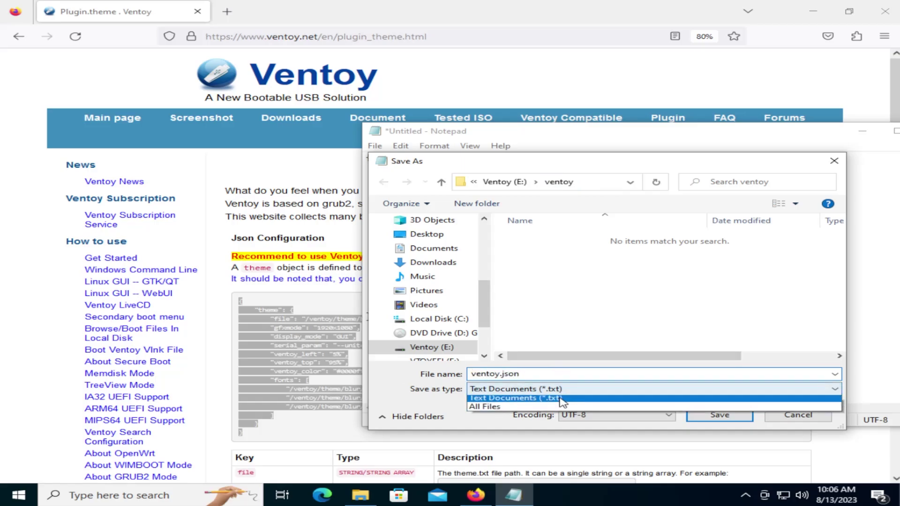
pyautogui.click(493, 410)
pyautogui.click(539, 374)
pyautogui.click(539, 374)
pyautogui.doubleClick(539, 373)
pyautogui.click(545, 373)
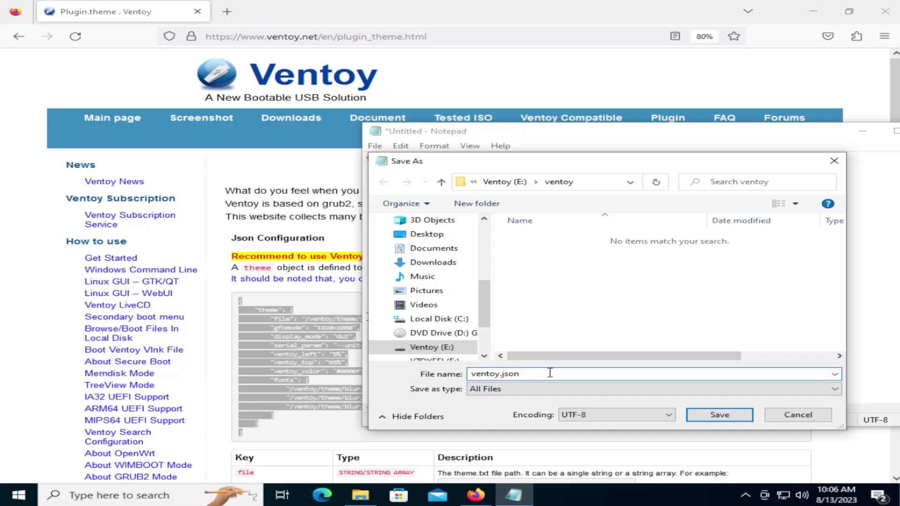
pyautogui.click(719, 415)
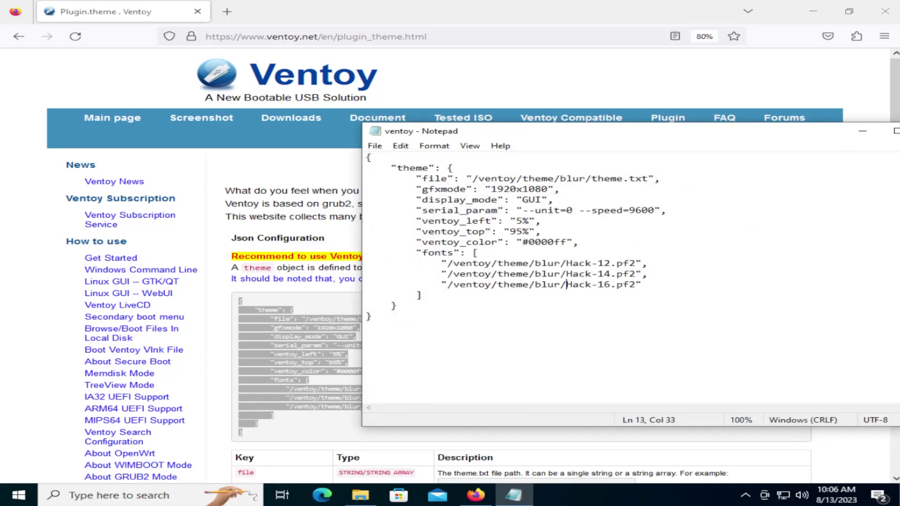
# Open the gnome-look.org GRUB Themes list, sort it by rating, and open the CyberRe theme
pyautogui.click(320, 216)
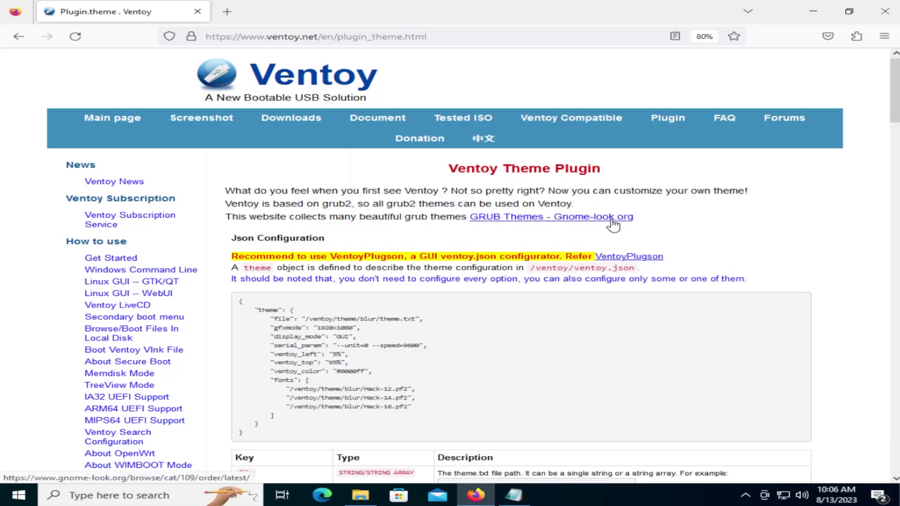
pyautogui.click(542, 222)
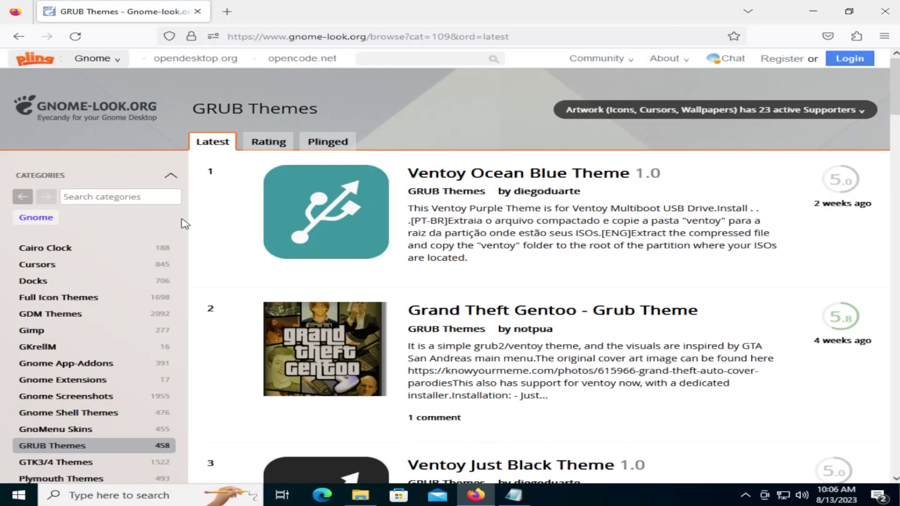
pyautogui.click(265, 143)
pyautogui.scroll(-5, 288, 256)
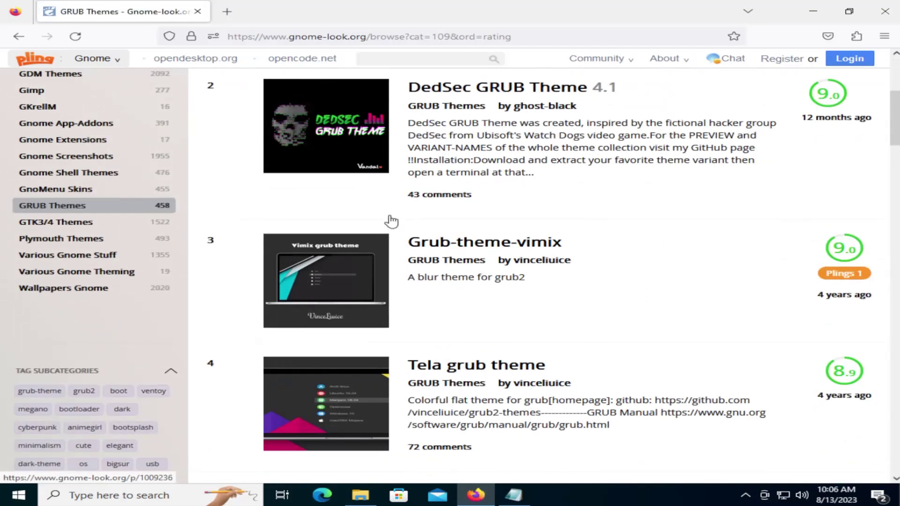
pyautogui.scroll(-1, 461, 324)
pyautogui.scroll(-7, 461, 324)
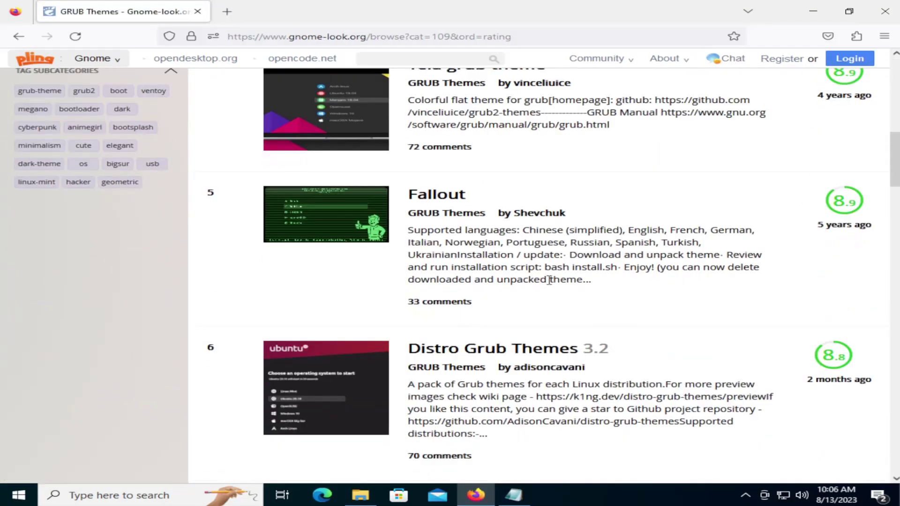
pyautogui.scroll(-2, 370, 308)
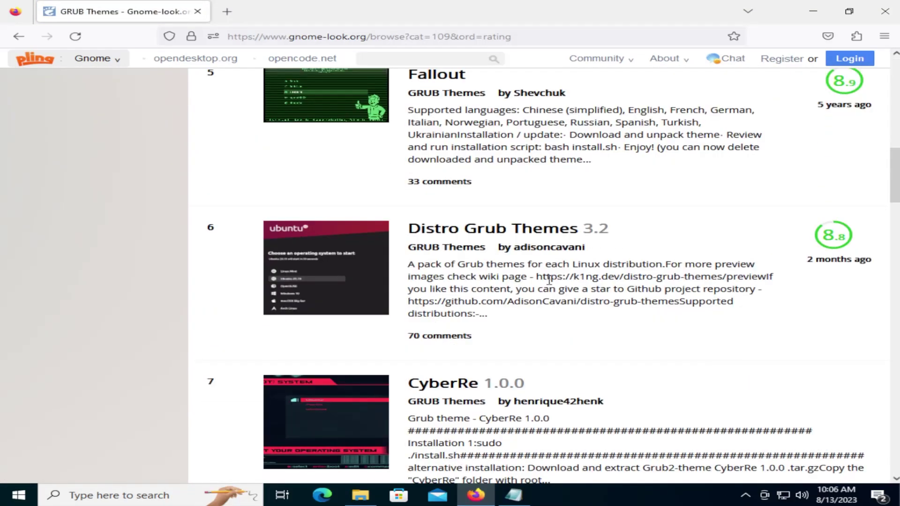
pyautogui.click(451, 384)
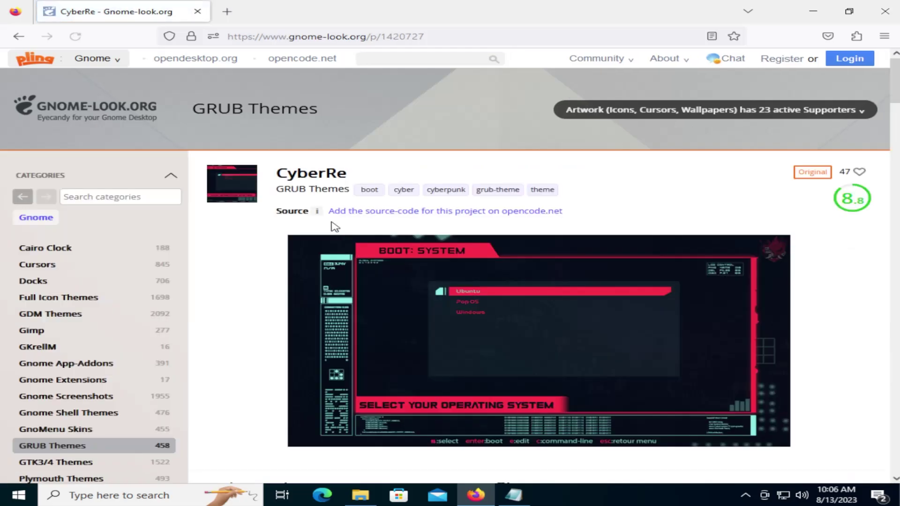
# Download Grub2-theme CyberRe 1.0.0.tar.gz from the Files tab and show it in Downloads
pyautogui.scroll(-4, 253, 257)
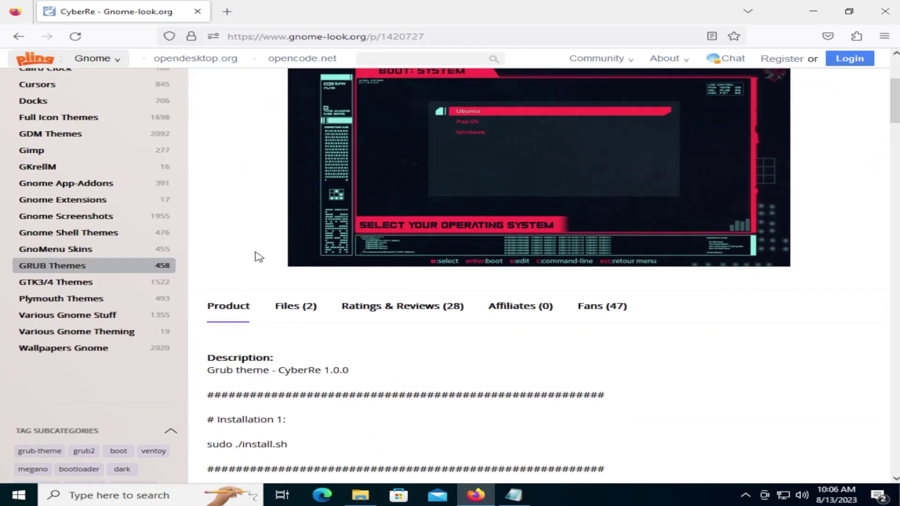
pyautogui.click(296, 307)
pyautogui.scroll(-3, 309, 300)
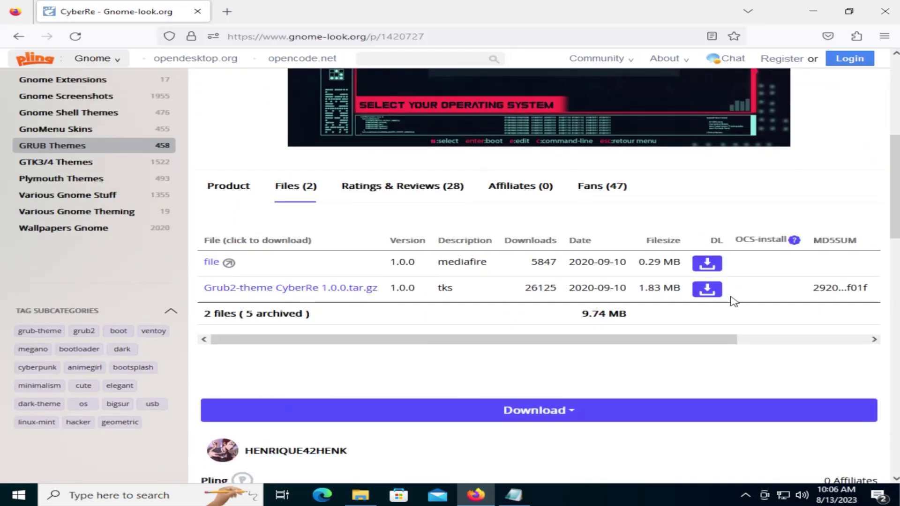
pyautogui.click(707, 290)
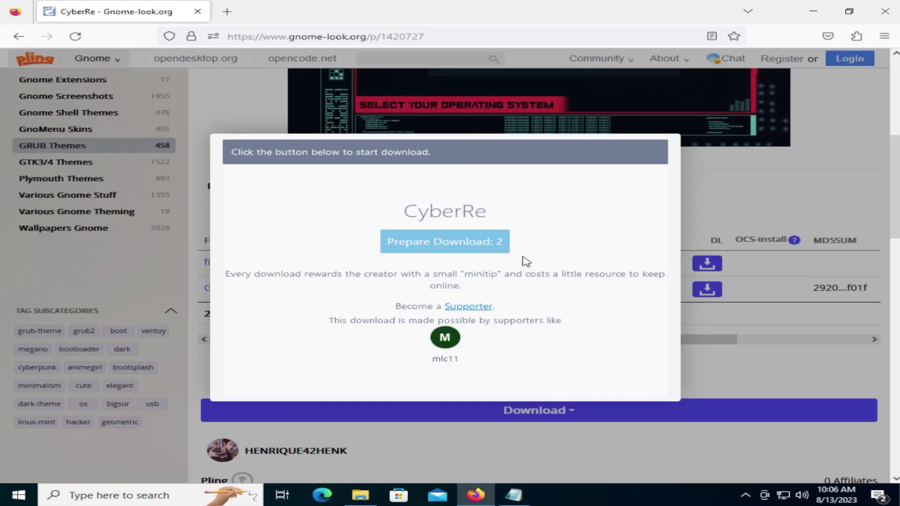
pyautogui.click(465, 250)
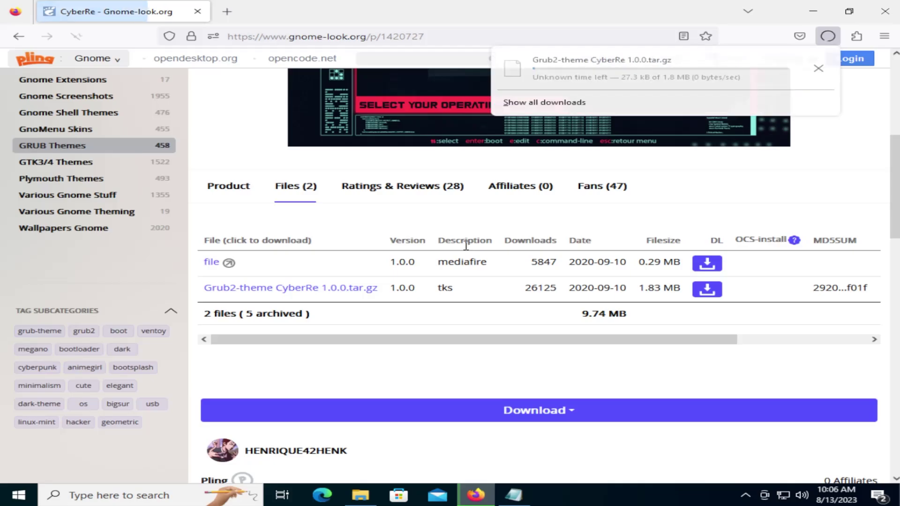
pyautogui.click(827, 68)
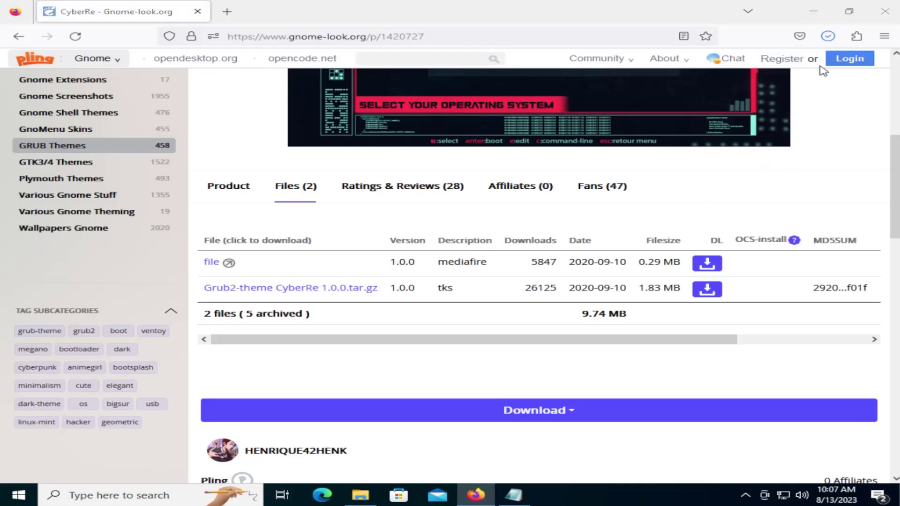
pyautogui.click(497, 197)
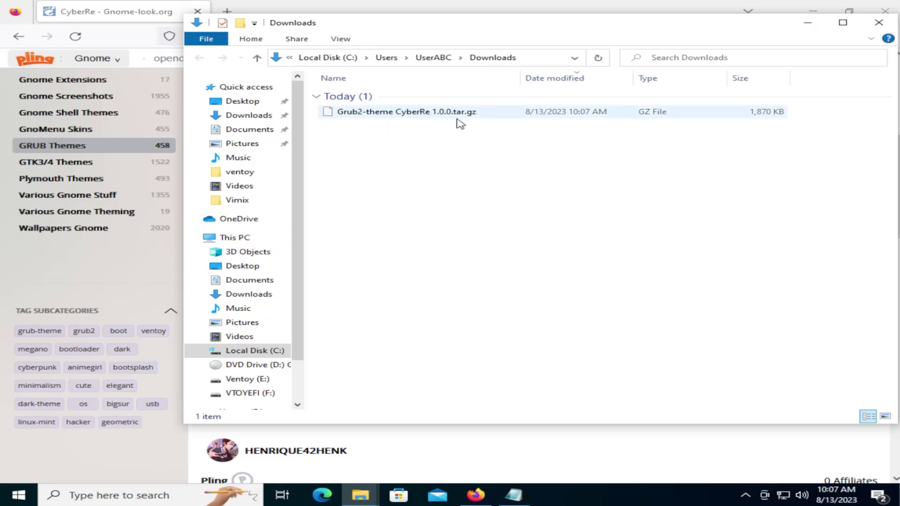
# In a new tab, Google '7zip download' and open the 7-zip.org page listing 7-Zip 23.01
pyautogui.click(226, 11)
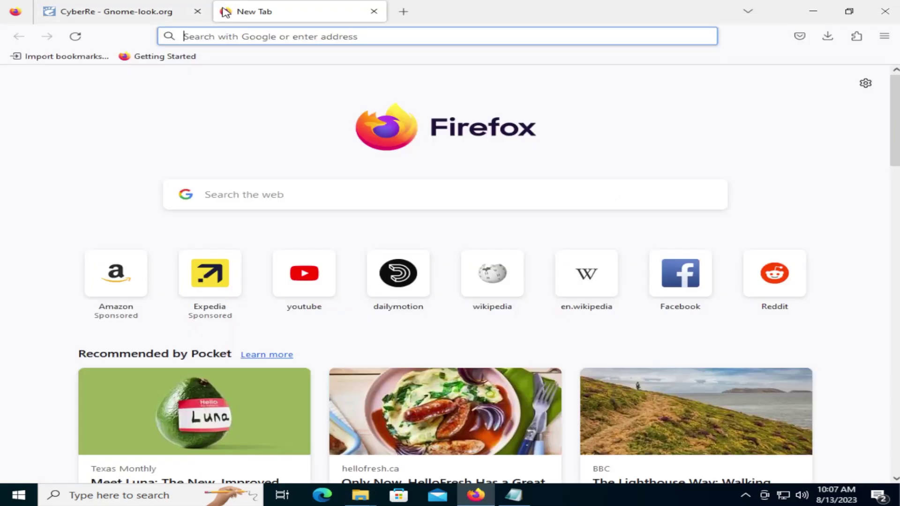
pyautogui.click(227, 37)
pyautogui.write('7')
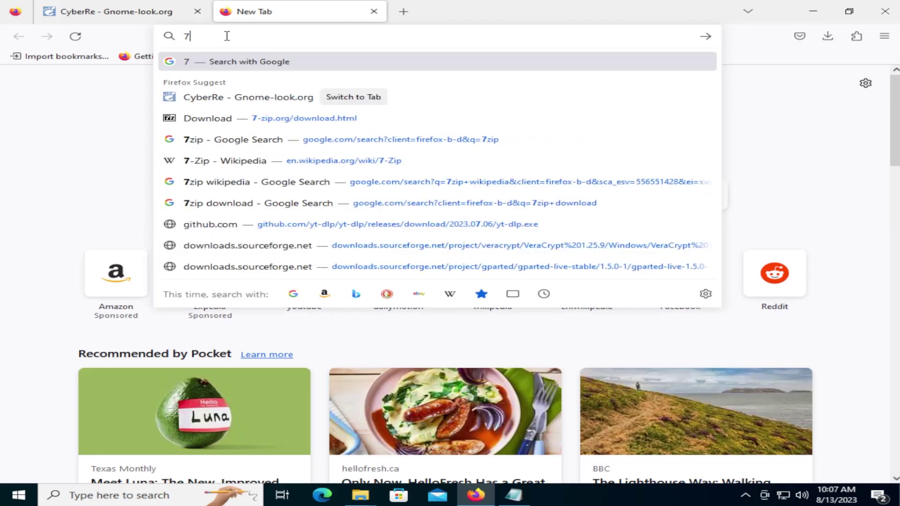
pyautogui.write('zip download')
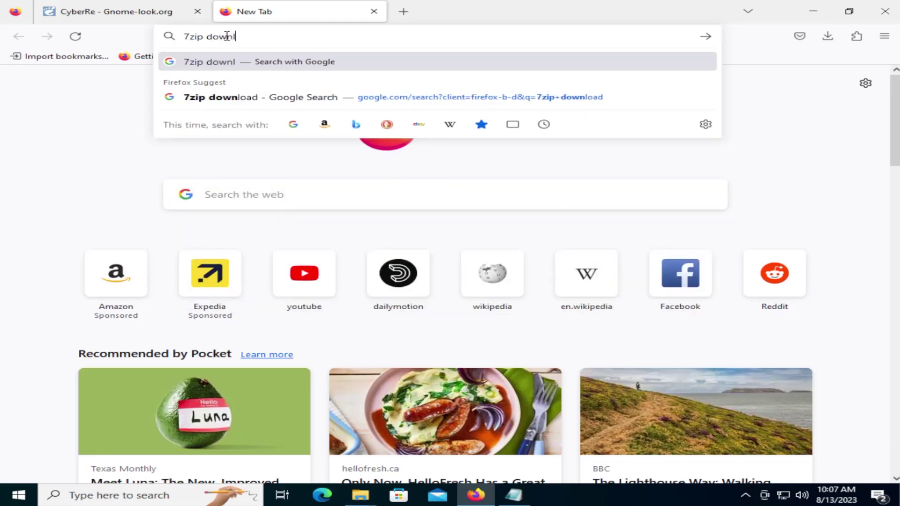
pyautogui.press('Return')
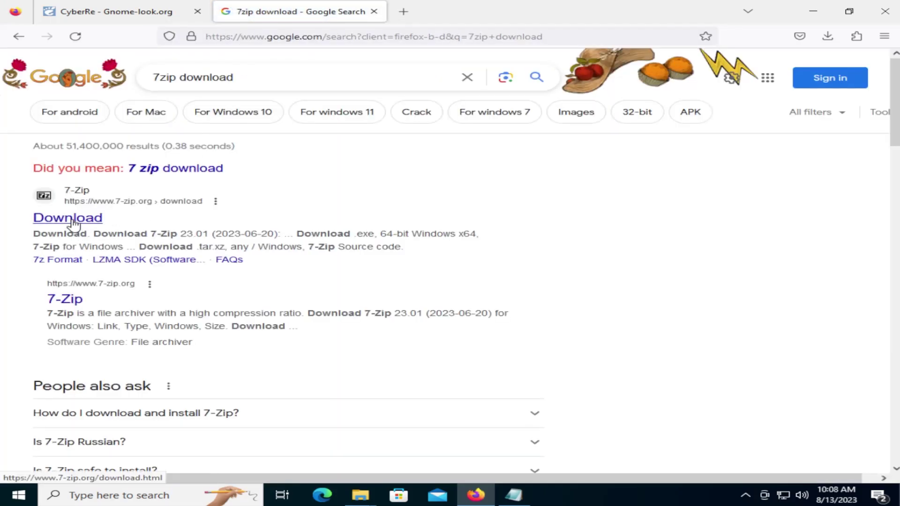
pyautogui.click(78, 219)
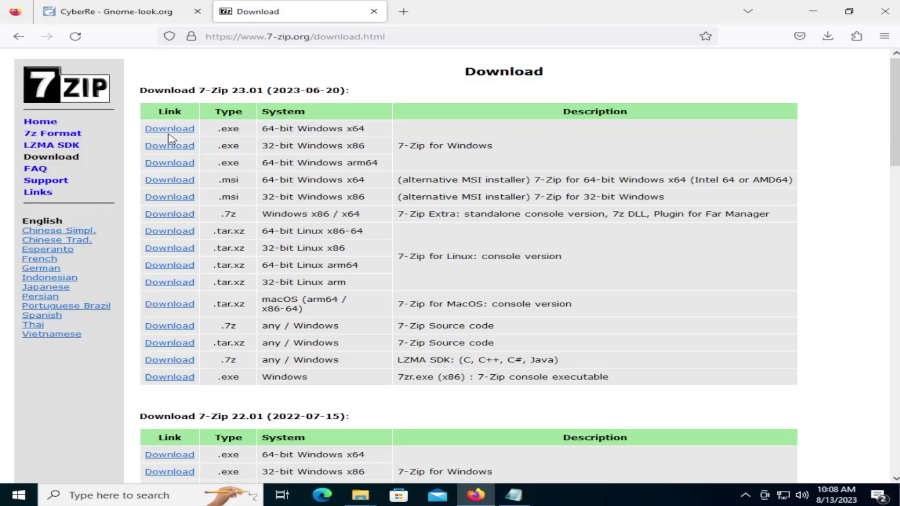
pyautogui.click(19, 496)
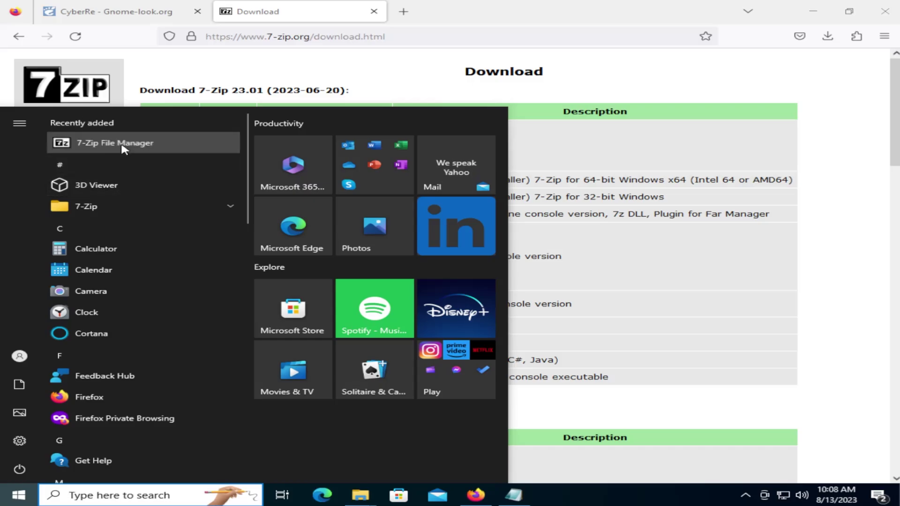
# In 7-Zip File Manager, open the CyberRe tar.gz and inner tar, then extract CyberRe 1.0.0 to Downloads
pyautogui.click(123, 149)
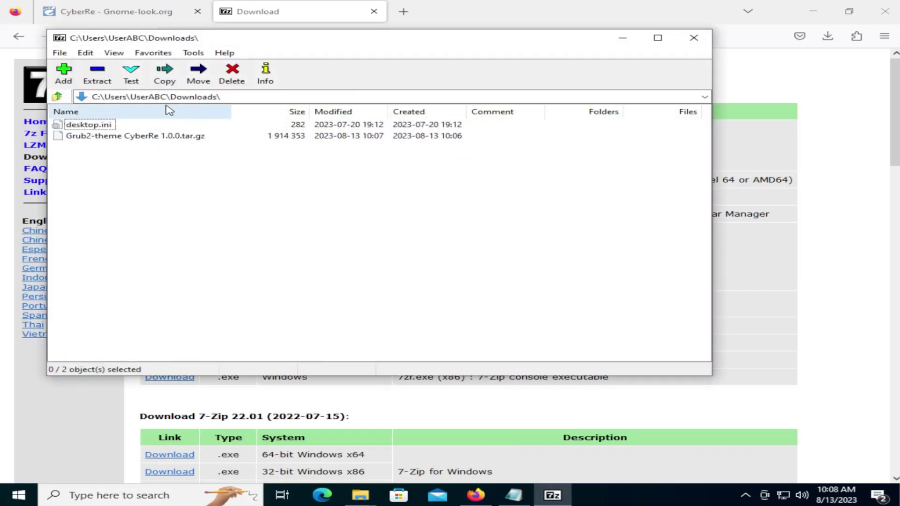
pyautogui.doubleClick(154, 137)
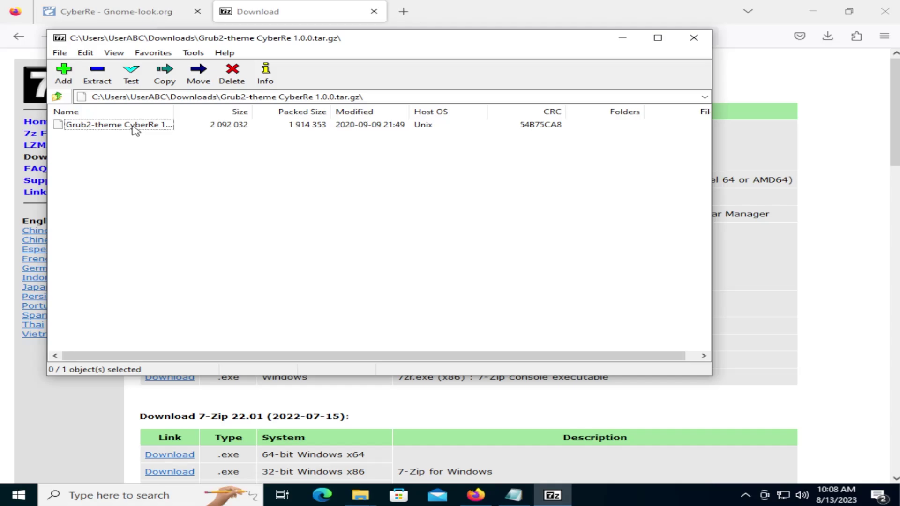
pyautogui.click(135, 130)
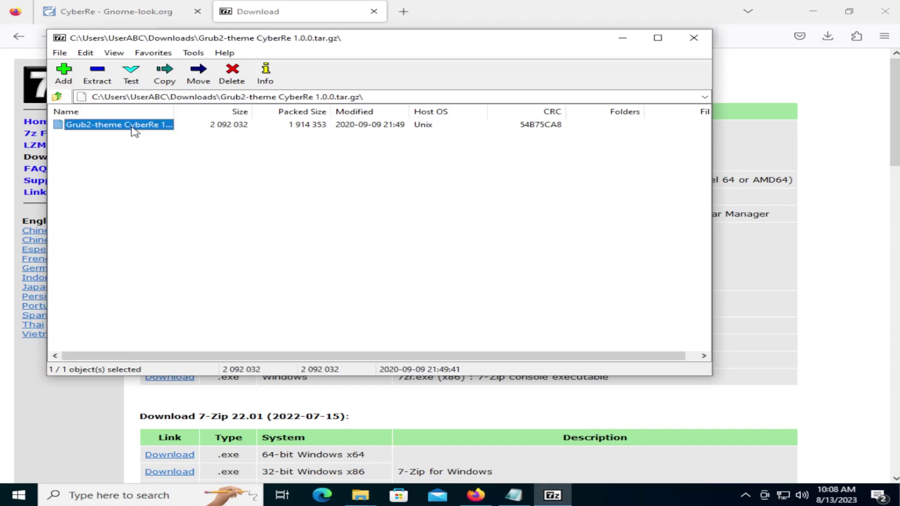
pyautogui.doubleClick(160, 126)
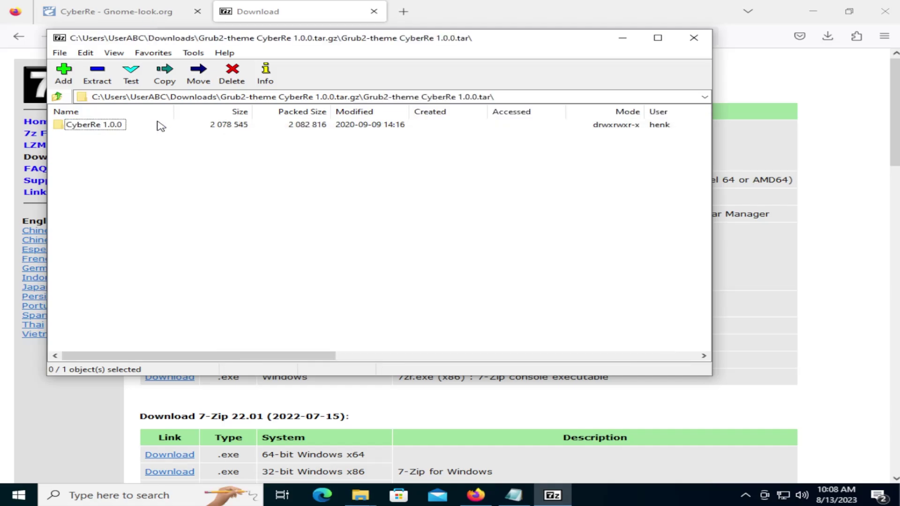
pyautogui.click(95, 127)
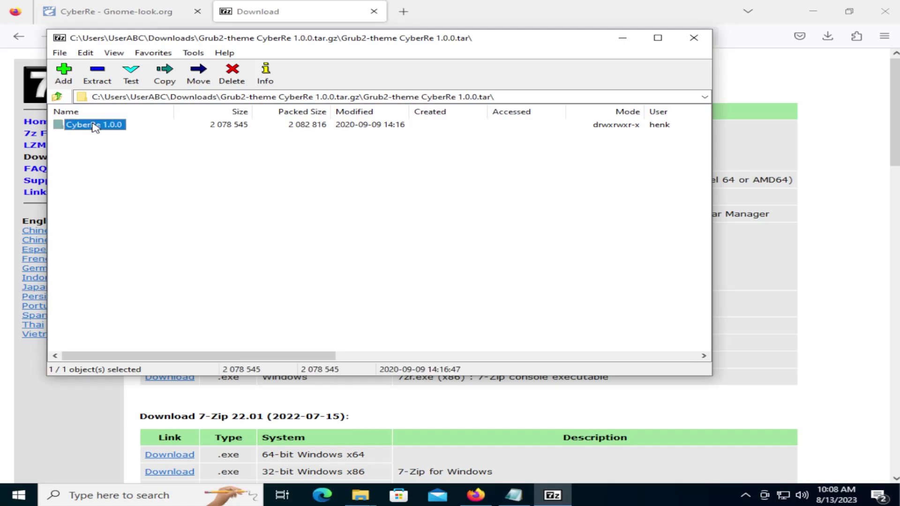
pyautogui.click(97, 75)
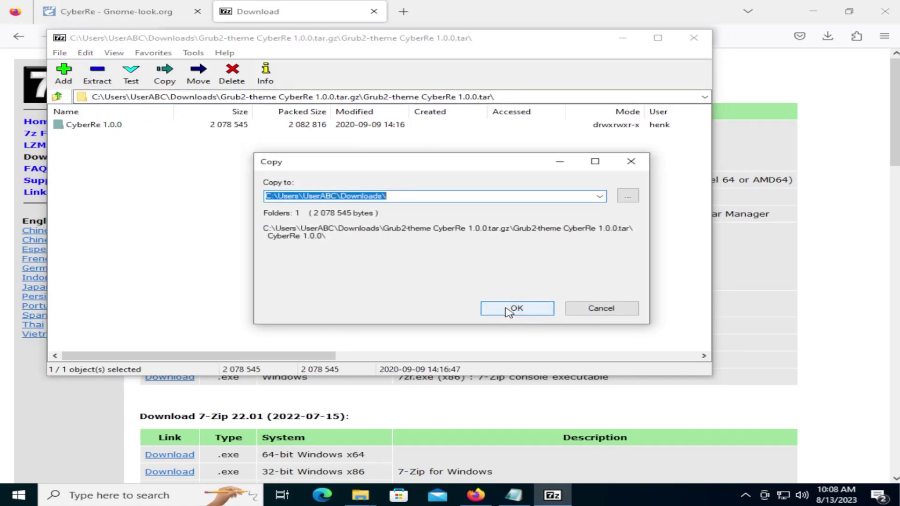
pyautogui.click(516, 309)
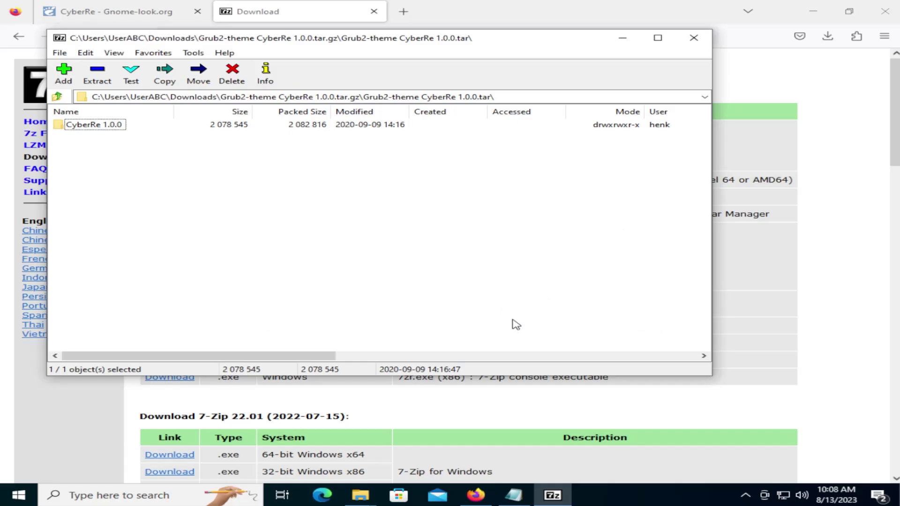
# Browse the extracted CyberRe 1.0.0 > CyberRe theme files, then switch to the Ventoy (E:) drive
pyautogui.moveTo(360, 494)
pyautogui.click(424, 457)
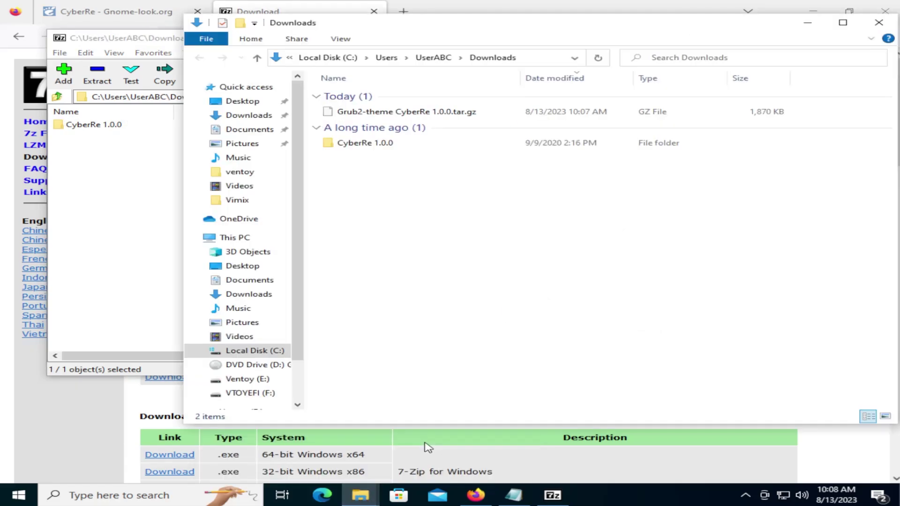
pyautogui.click(364, 145)
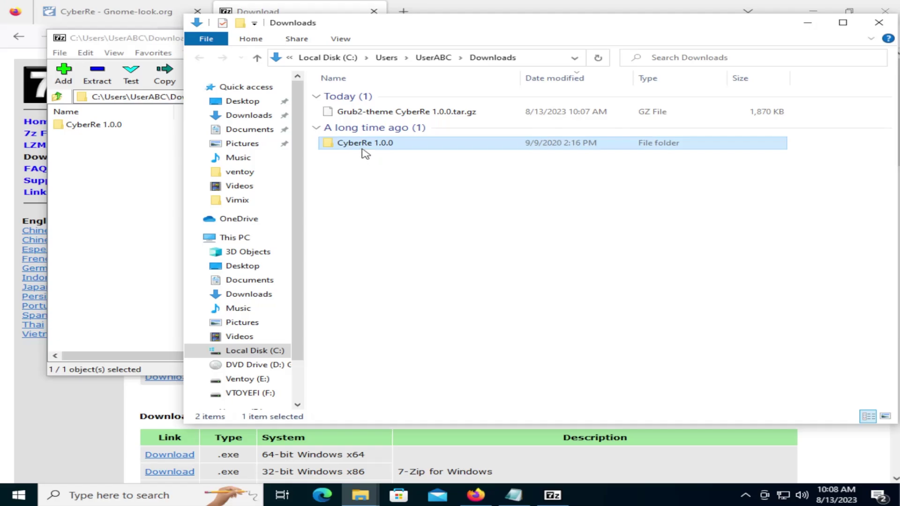
pyautogui.doubleClick(363, 149)
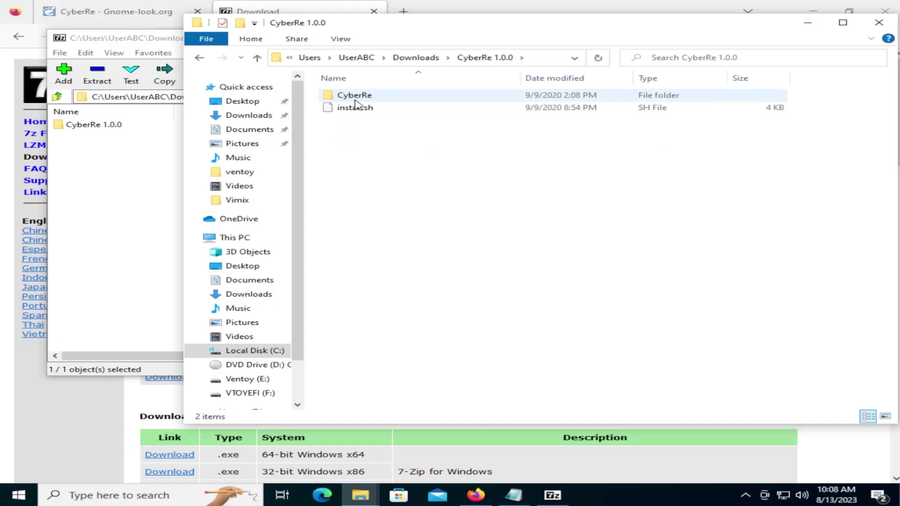
pyautogui.doubleClick(352, 96)
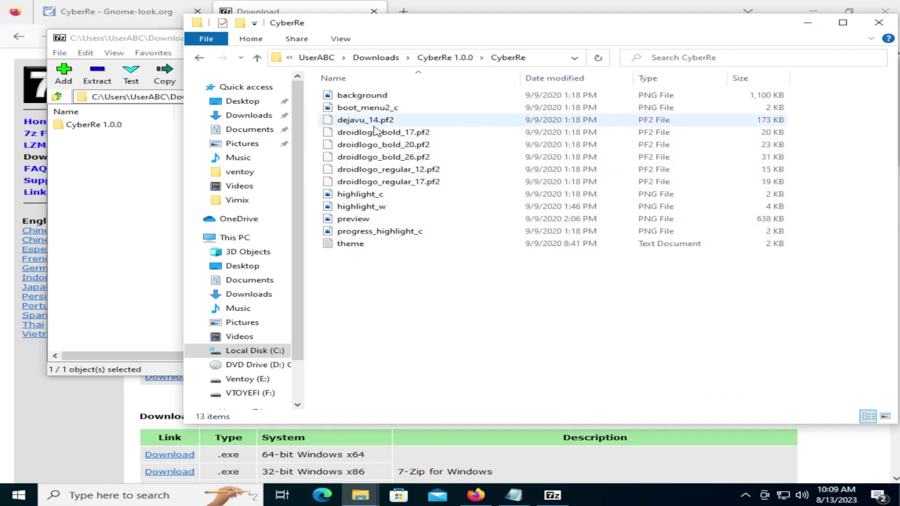
pyautogui.hotkey('alt', 'Left')
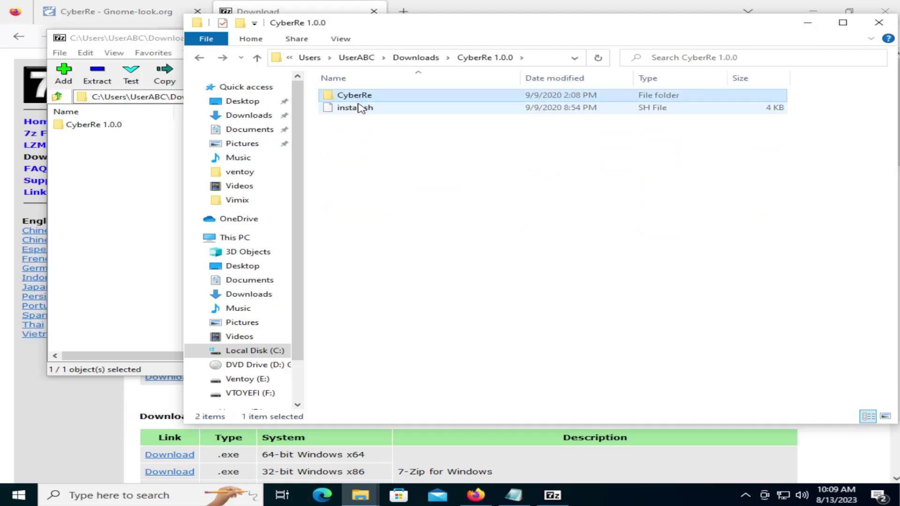
pyautogui.click(252, 381)
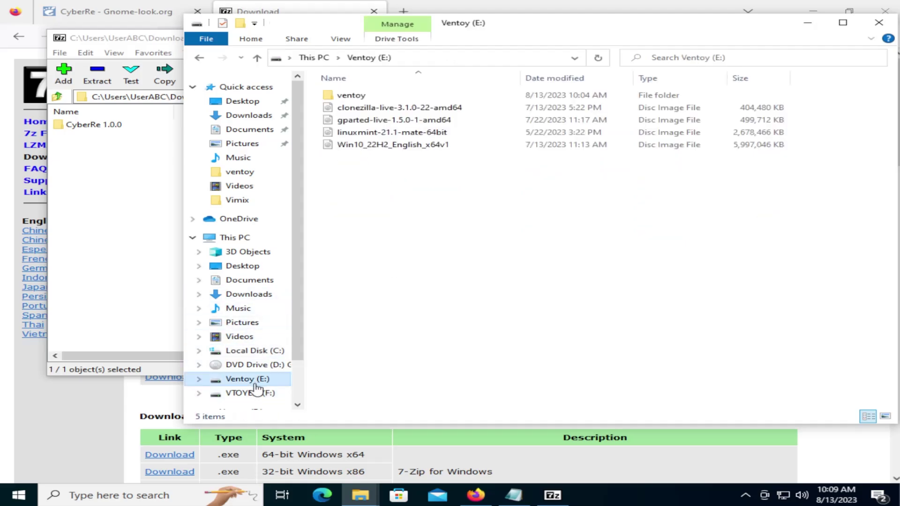
# Create a 'theme' folder inside E:\ventoy and paste the CyberRe theme folder into it
pyautogui.doubleClick(364, 99)
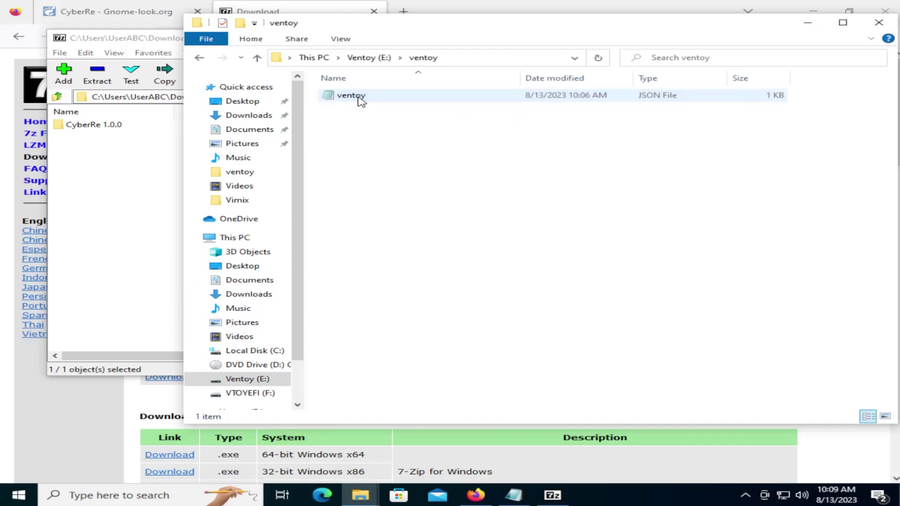
pyautogui.rightClick(408, 149)
pyautogui.moveTo(502, 294)
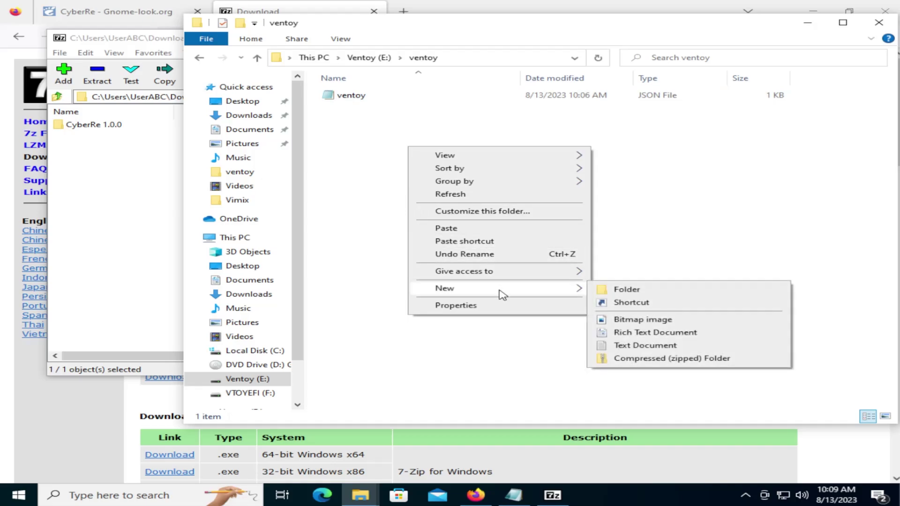
pyautogui.click(660, 293)
pyautogui.write('theme')
pyautogui.press('Return')
pyautogui.press('Return')
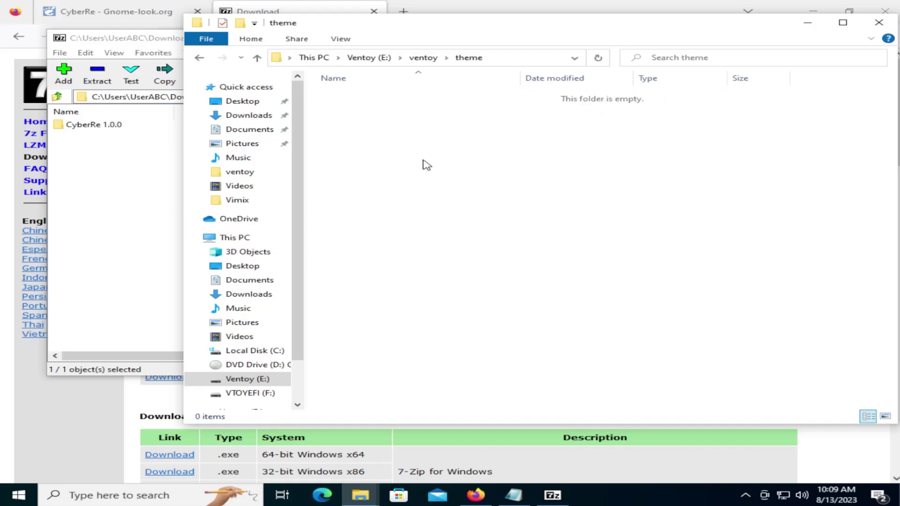
pyautogui.hotkey('ctrl', 'v')
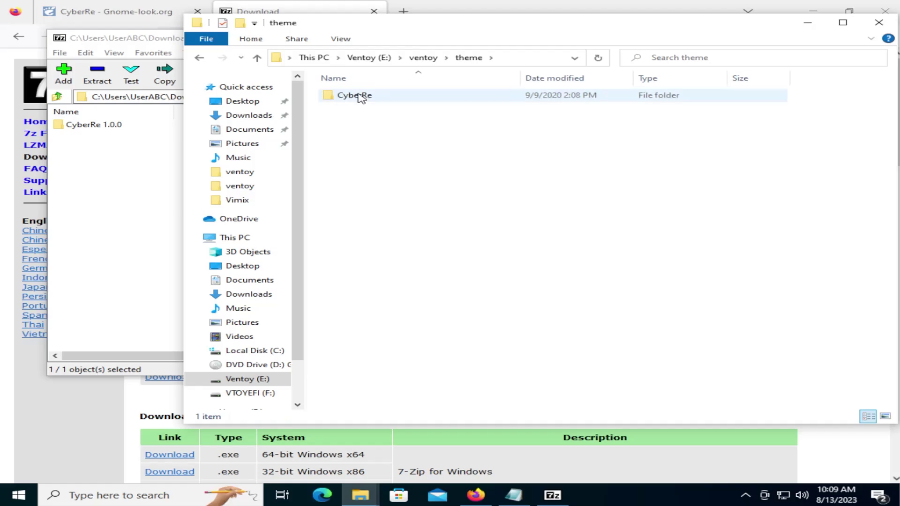
pyautogui.doubleClick(355, 98)
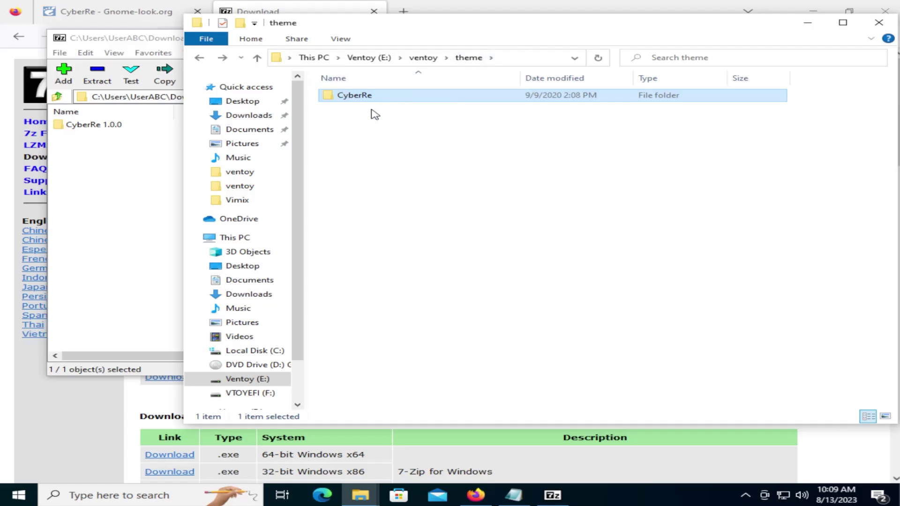
pyautogui.click(379, 129)
# Open ventoy.json in Notepad and change the theme path to /ventoy/theme/CyberRe/theme.txt
pyautogui.press('BackSpace')
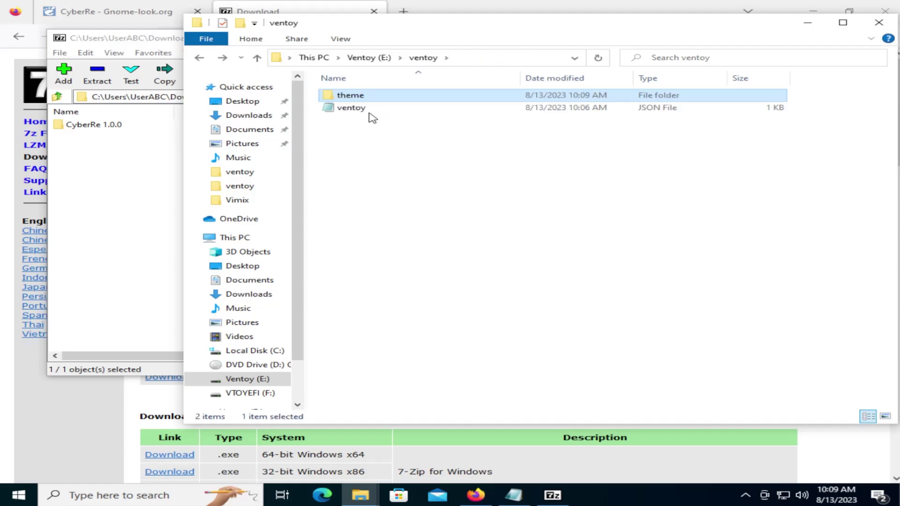
pyautogui.doubleClick(346, 109)
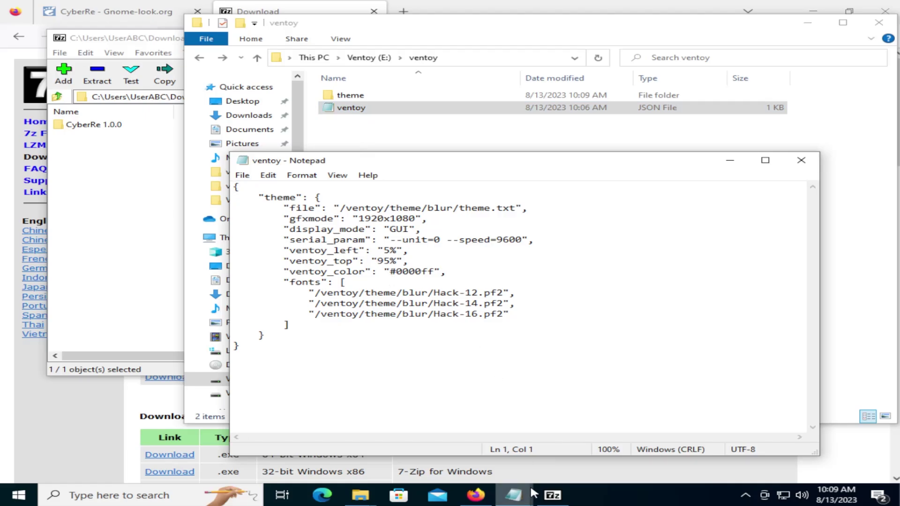
pyautogui.click(409, 230)
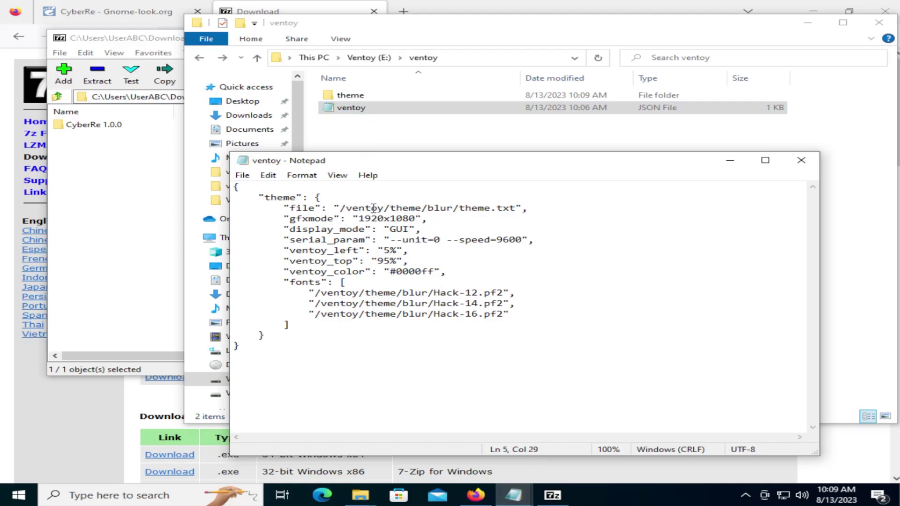
pyautogui.click(442, 208)
pyautogui.doubleClick(442, 208)
pyautogui.click(452, 208)
pyautogui.press('BackSpace')
pyautogui.press('BackSpace')
pyautogui.press('BackSpace')
pyautogui.press('BackSpace')
pyautogui.write('Cyber')
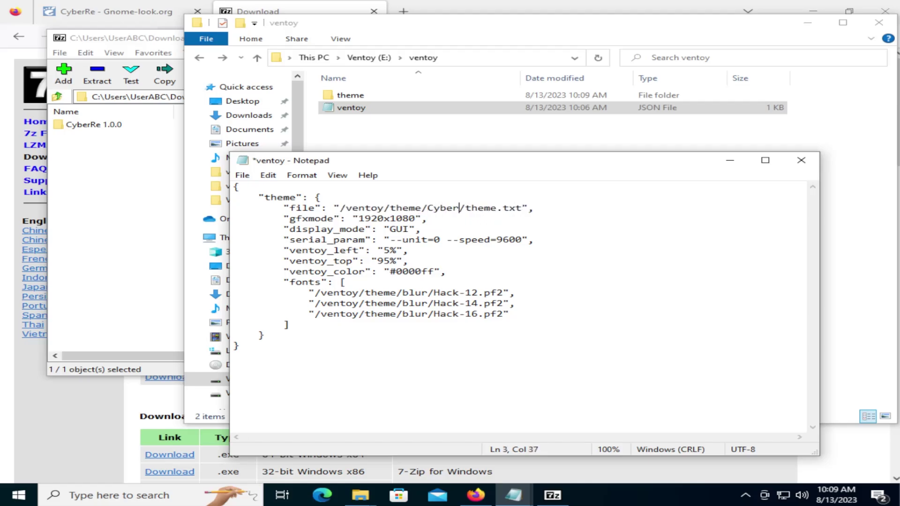
pyautogui.write('Re')
# Place the cursor in the Hack-14 font path and open the theme folder in Explorer
pyautogui.click(386, 302)
pyautogui.click(399, 310)
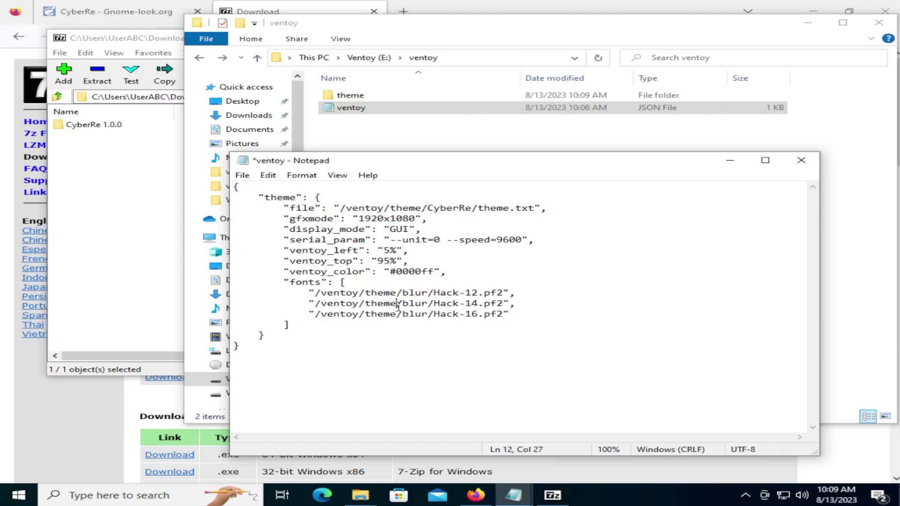
pyautogui.doubleClick(353, 96)
# Open the CyberRe theme folder, select droidlogo_bold_20.pf2, and return to the ventoy.json Notepad window
pyautogui.doubleClick(354, 96)
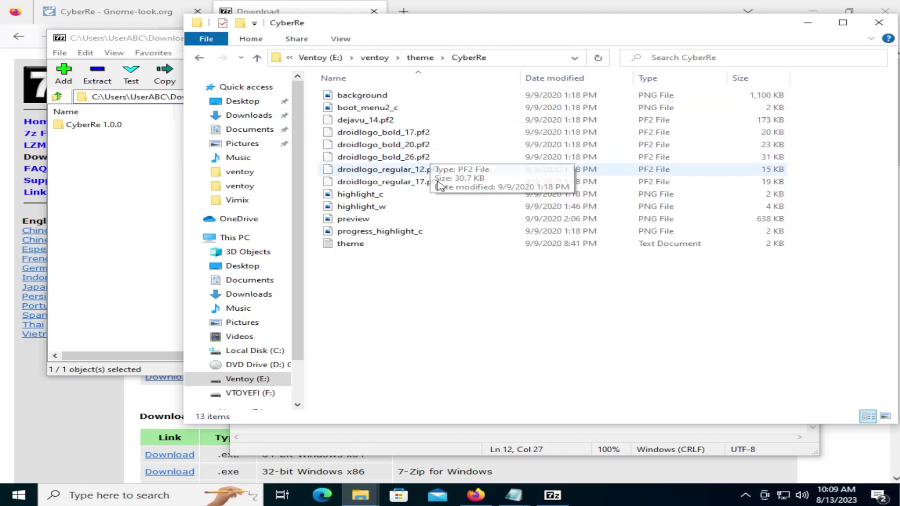
pyautogui.click(407, 147)
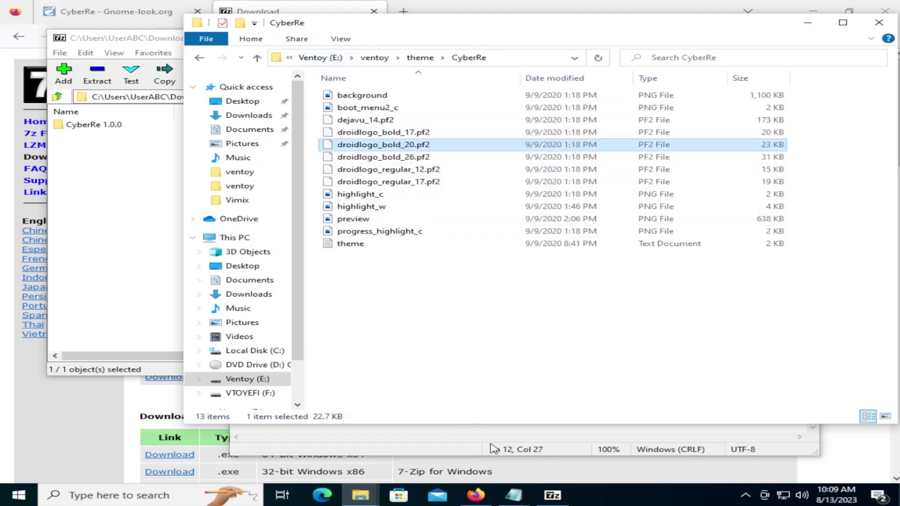
pyautogui.click(514, 496)
pyautogui.click(585, 450)
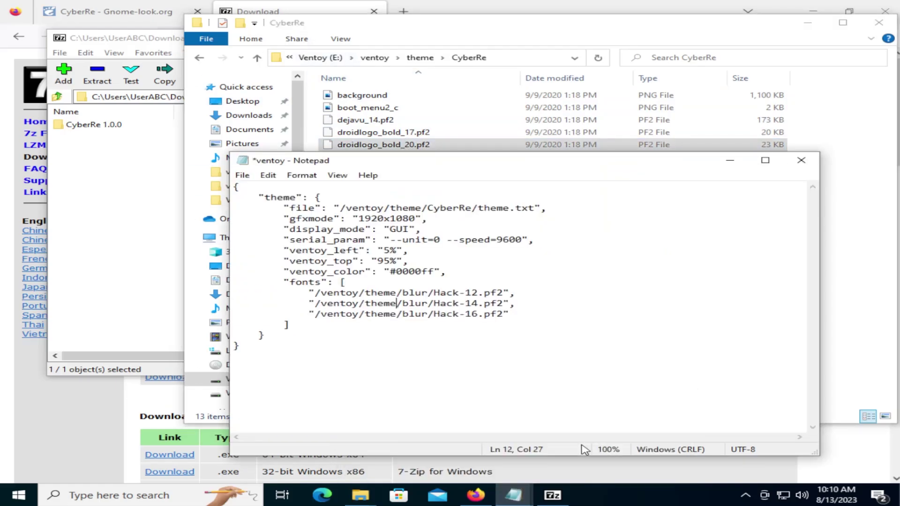
# Delete the Hack-14.pf2 and Hack-16.pf2 font lines from the fonts list
pyautogui.click(527, 294)
pyautogui.tripleClick(529, 302)
pyautogui.press('Delete')
pyautogui.hotkey('shift', 'End')
pyautogui.press('BackSpace')
pyautogui.press('BackSpace')
pyautogui.press('Left')
# Copy the Hack-12.pf2 font line and paste it repeatedly, giving six Hack-12.pf2 entries
pyautogui.press('Up')
pyautogui.hotkey('shift', 'Home')
pyautogui.press('Down')
pyautogui.hotkey('shift', 'End')
pyautogui.hotkey('ctrl', 'c')
pyautogui.press('End')
pyautogui.press('Return')
pyautogui.hotkey('ctrl', 'v')
pyautogui.press('Return')
pyautogui.hotkey('ctrl', 'v')
pyautogui.press('Return')
pyautogui.hotkey('ctrl', 'v')
pyautogui.press('Return')
pyautogui.hotkey('ctrl', 'v')
pyautogui.press('Return')
pyautogui.hotkey('ctrl', 'v')
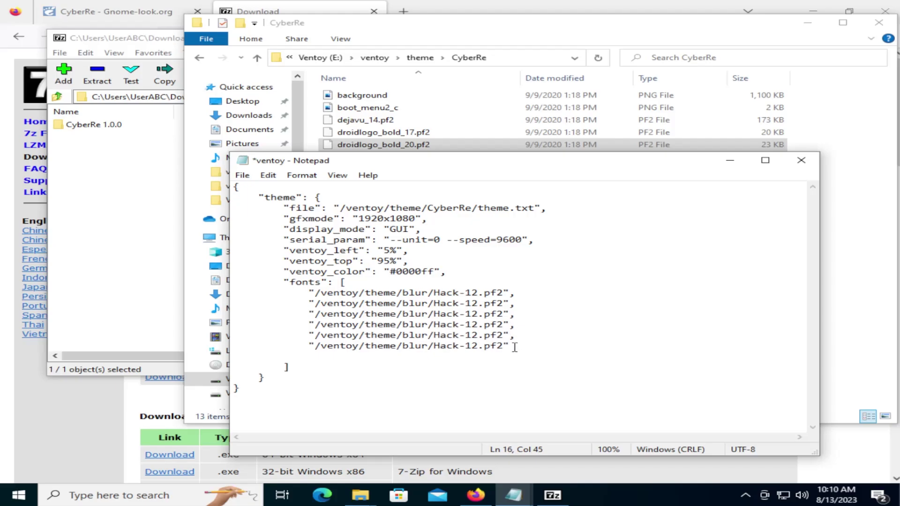
# Copy the dejavu_14.pf2 font name from the CyberRe theme folder
pyautogui.moveTo(515, 347); pyautogui.dragTo(316, 348)
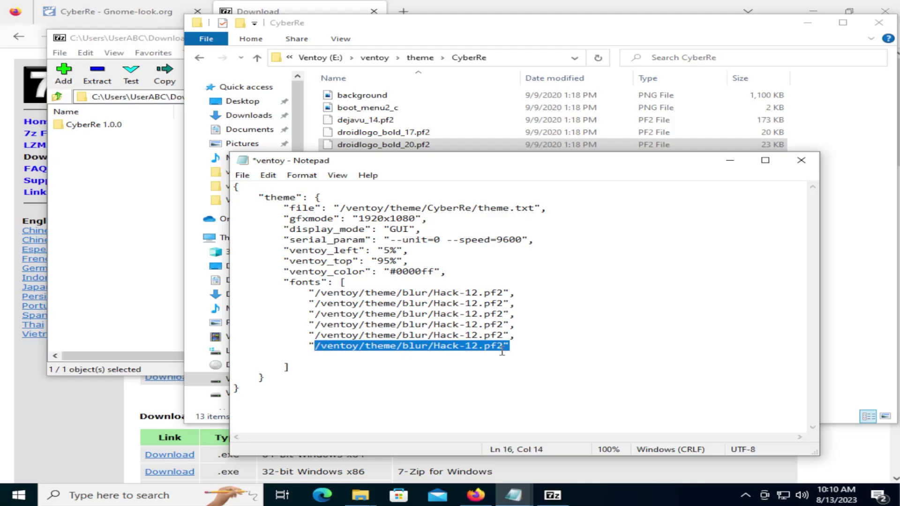
pyautogui.click(502, 347)
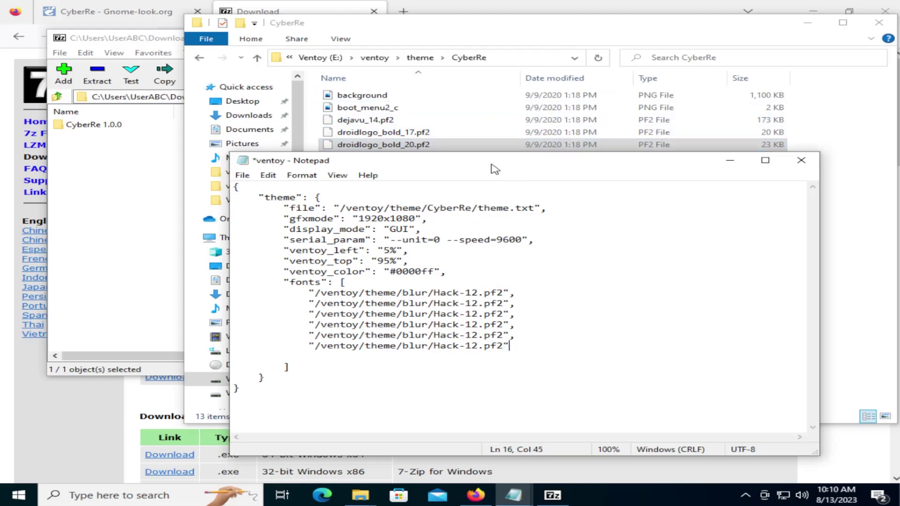
pyautogui.moveTo(442, 168); pyautogui.dragTo(315, 190)
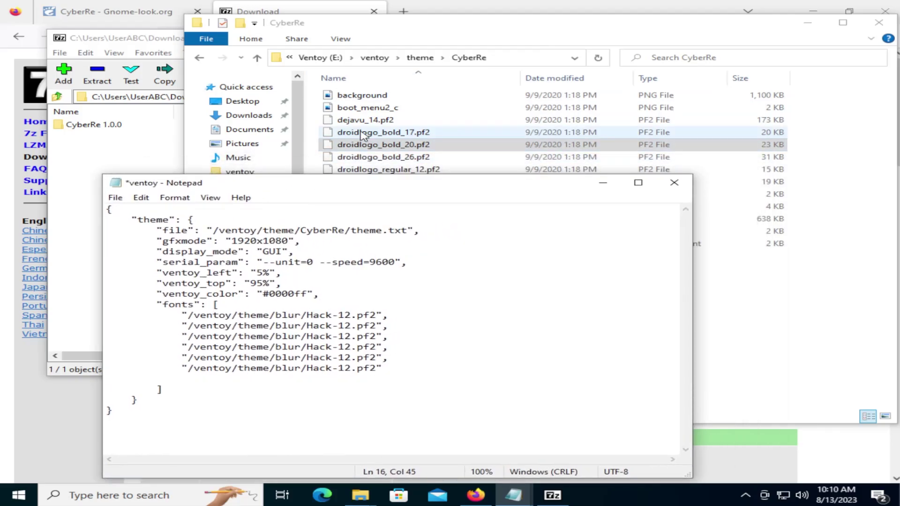
pyautogui.click(373, 121)
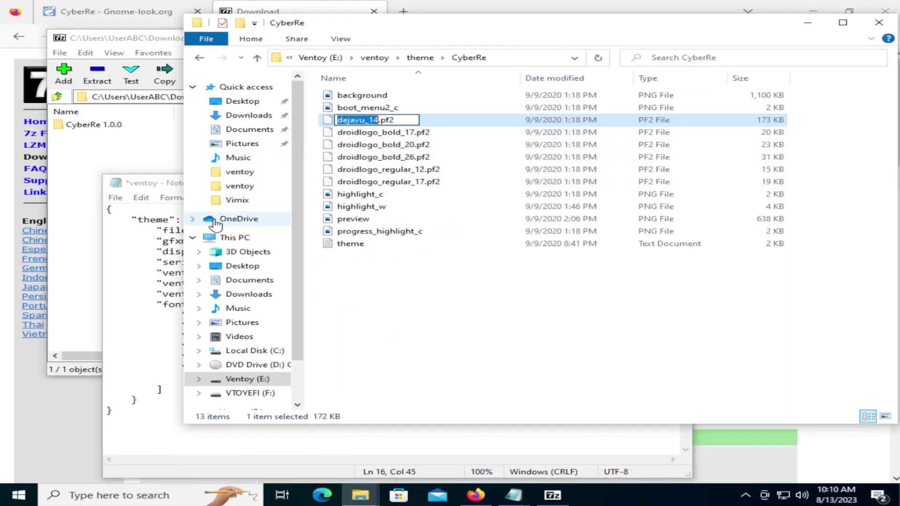
pyautogui.click(145, 304)
# Change line 11 to /ventoy/theme/CyberRe/dejavu_14.pf2 and delete the other blur Hack-12 font lines
pyautogui.doubleClick(291, 315)
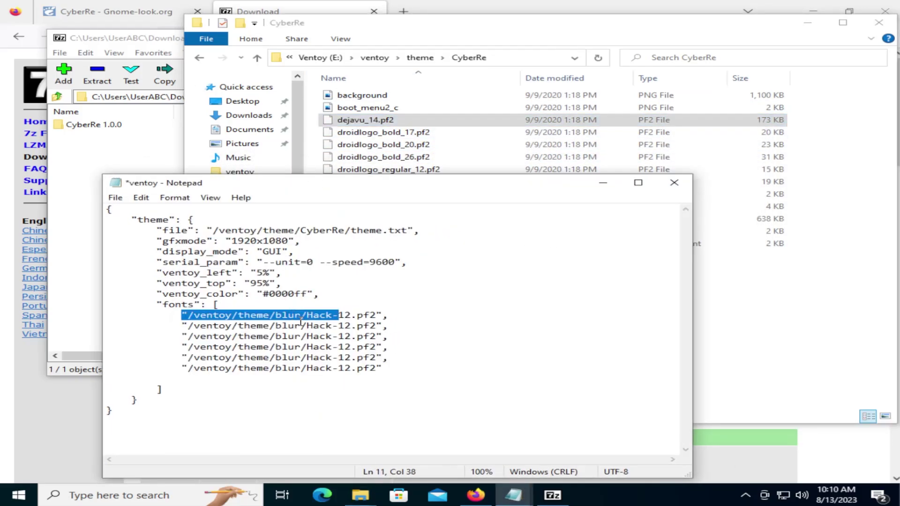
pyautogui.click(301, 320)
pyautogui.press('BackSpace')
pyautogui.press('BackSpace')
pyautogui.press('BackSpace')
pyautogui.press('BackSpace')
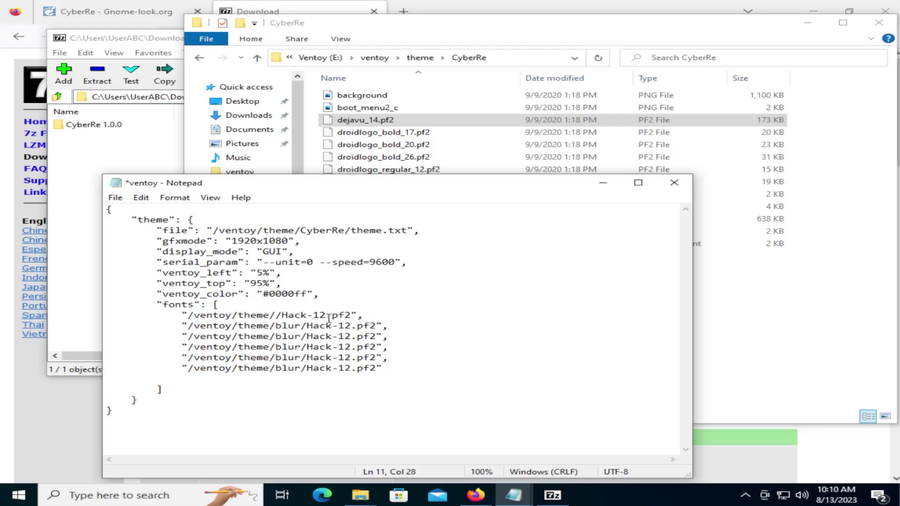
pyautogui.write('CyberR')
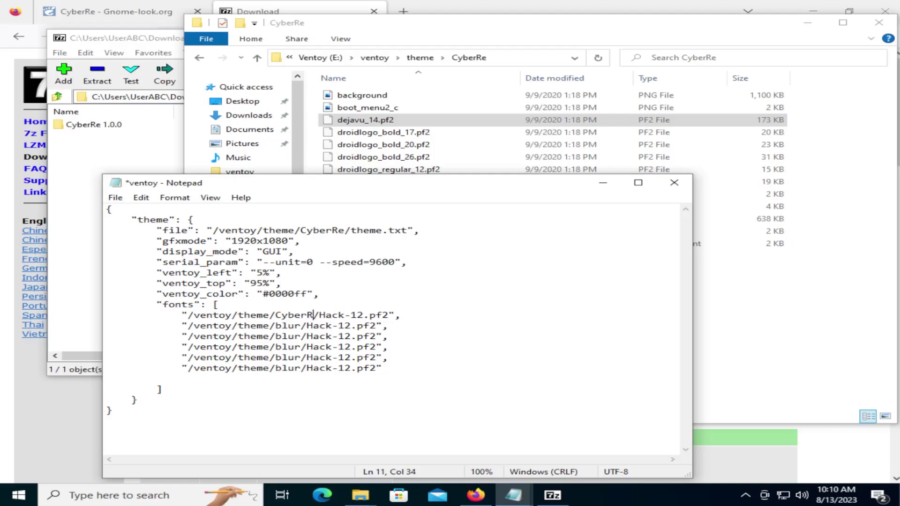
pyautogui.write('e')
pyautogui.press('Left')
pyautogui.hotkey('shift', 'End')
pyautogui.hotkey('shift', 'Left')
pyautogui.hotkey('shift', 'Left')
pyautogui.hotkey('shift', 'Left')
pyautogui.hotkey('shift', 'Left')
pyautogui.hotkey('shift', 'Left')
pyautogui.hotkey('shift', 'Left')
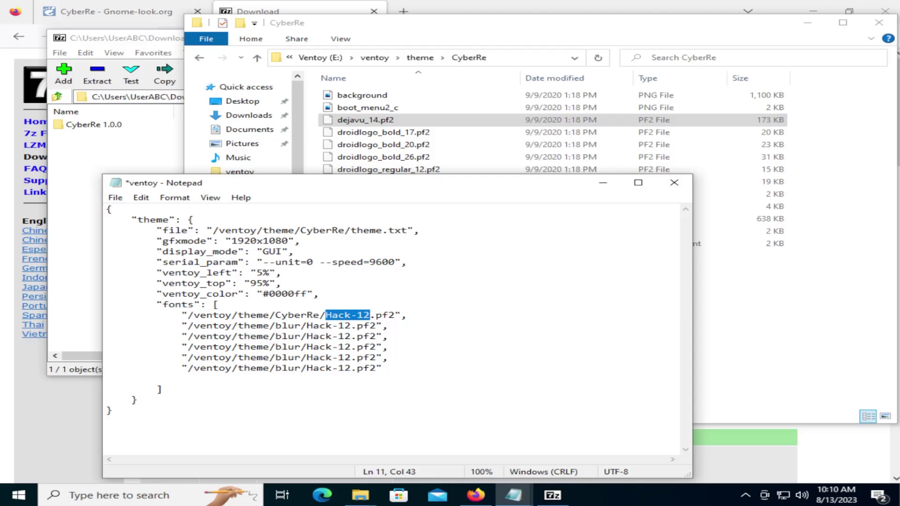
pyautogui.hotkey('ctrl', 'v')
pyautogui.hotkey('shift', 'Down')
pyautogui.hotkey('shift', 'Down')
pyautogui.hotkey('shift', 'Down')
pyautogui.hotkey('shift', 'Down')
pyautogui.hotkey('shift', 'Down')
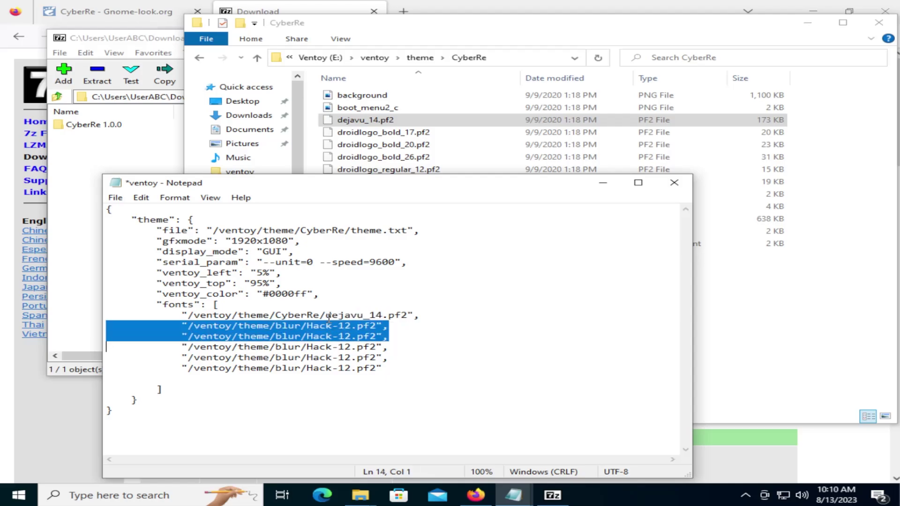
pyautogui.press('Delete')
# Duplicate the dejavu_14 font line until the fonts list holds six entries
pyautogui.hotkey('shift', 'End')
pyautogui.hotkey('ctrl', 'c')
pyautogui.press('End')
pyautogui.press('Return')
pyautogui.hotkey('ctrl', 'v')
pyautogui.press('Return')
pyautogui.hotkey('ctrl', 'v')
pyautogui.press('Return')
pyautogui.hotkey('ctrl', 'v')
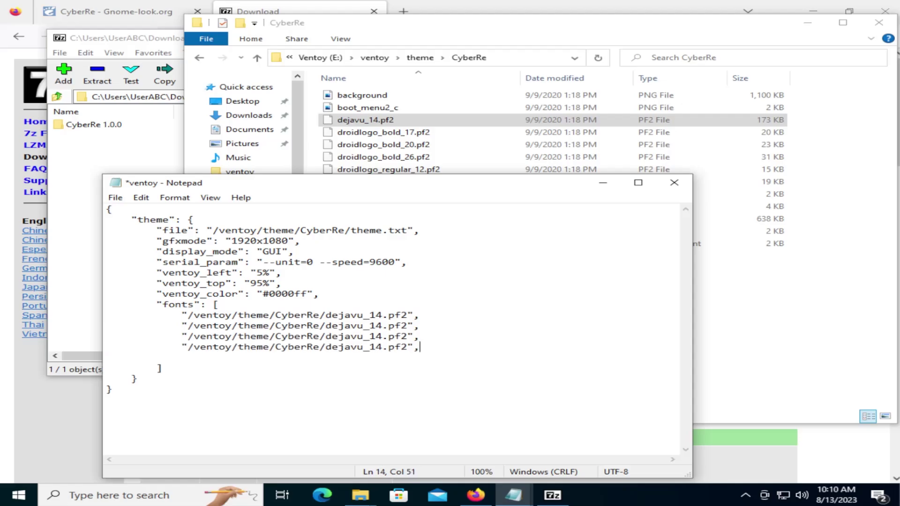
pyautogui.press('Return')
pyautogui.hotkey('ctrl', 'v')
pyautogui.press('Return')
pyautogui.hotkey('ctrl', 'v')
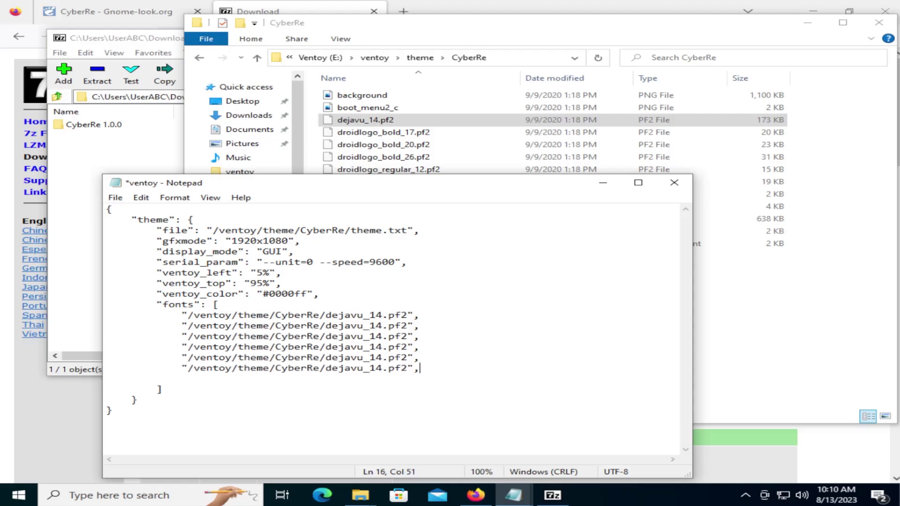
pyautogui.press('Left')
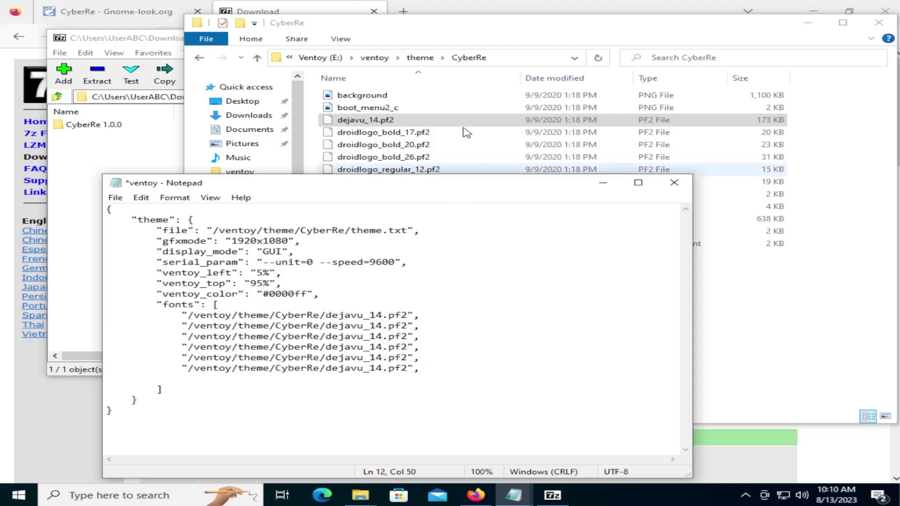
# Copy the droidlogo_bold_17 file name and paste it over dejavu_14 in the second font path
pyautogui.click(384, 132)
pyautogui.press('F2')
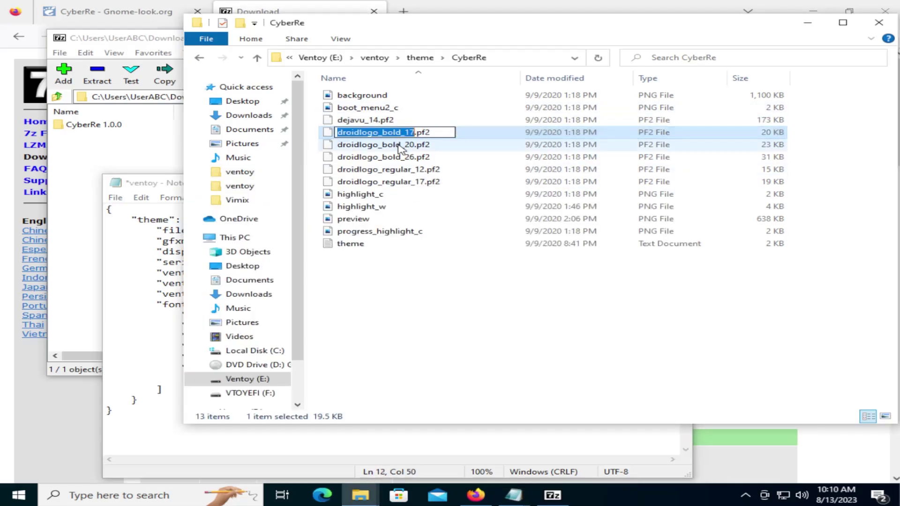
pyautogui.click(149, 273)
pyautogui.moveTo(383, 325); pyautogui.dragTo(327, 320)
pyautogui.hotkey('ctrl', 'v')
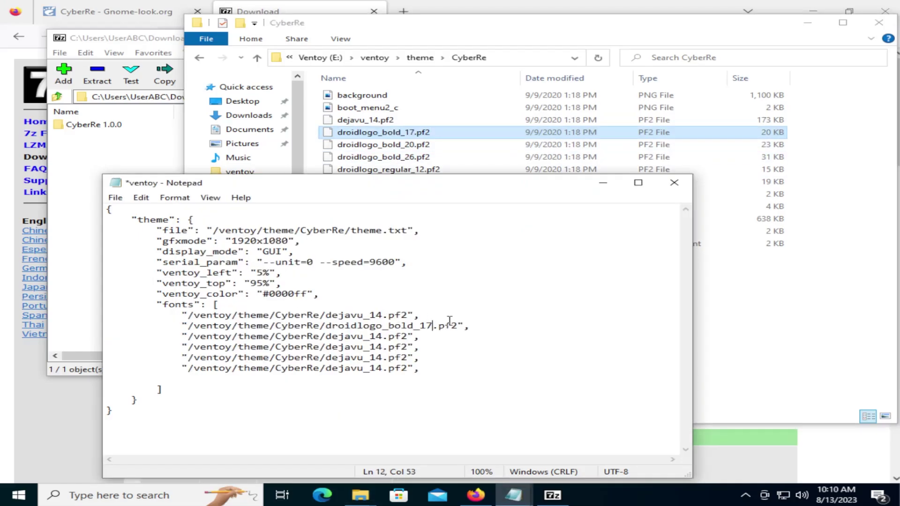
# Make the third and fourth font paths droidlogo_bold_20 and droidlogo_bold_26
pyautogui.press('Left')
pyautogui.press('Left')
pyautogui.hotkey('shift', 'Left')
pyautogui.hotkey('shift', 'Left')
pyautogui.hotkey('shift', 'Left')
pyautogui.hotkey('shift', 'Left')
pyautogui.hotkey('shift', 'Left')
pyautogui.hotkey('shift', 'Left')
pyautogui.hotkey('shift', 'Left')
pyautogui.hotkey('shift', 'Left')
pyautogui.hotkey('shift', 'Left')
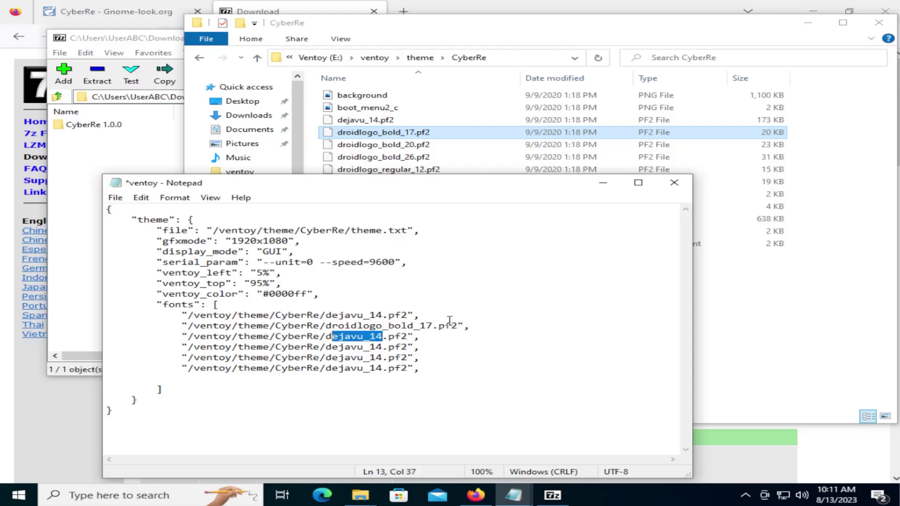
pyautogui.hotkey('ctrl', 'v')
pyautogui.press('BackSpace')
pyautogui.press('BackSpace')
pyautogui.write('20')
pyautogui.press('Down')
pyautogui.press('Left')
pyautogui.press('Left')
pyautogui.press('Left')
pyautogui.hotkey('shift', 'Left')
pyautogui.hotkey('shift', 'Left')
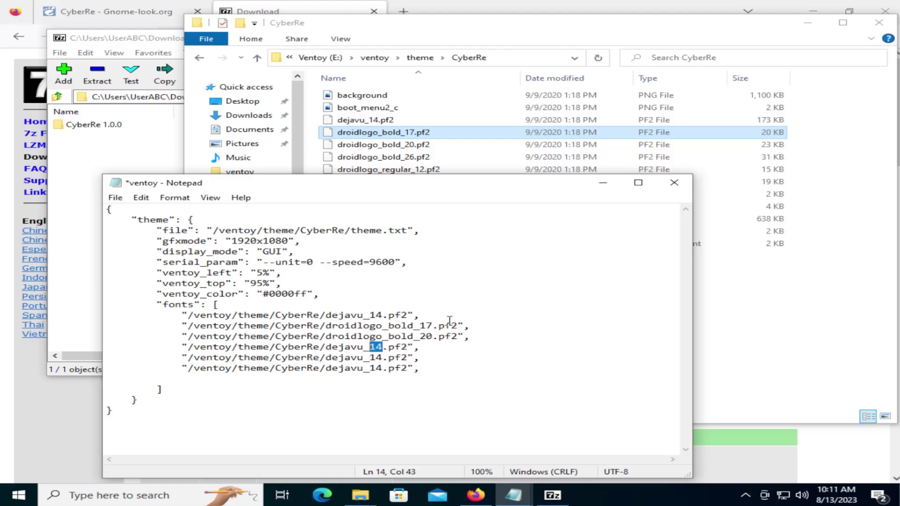
pyautogui.hotkey('shift', 'Left')
pyautogui.hotkey('shift', 'Left')
pyautogui.hotkey('shift', 'Left')
pyautogui.hotkey('shift', 'Left')
pyautogui.hotkey('shift', 'Left')
pyautogui.hotkey('shift', 'Left')
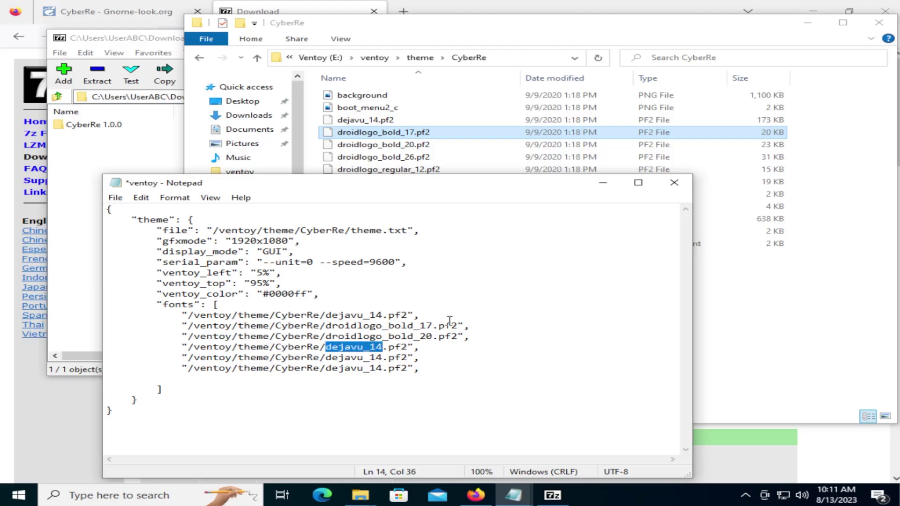
pyautogui.hotkey('ctrl', 'v')
pyautogui.press('BackSpace')
pyautogui.press('BackSpace')
pyautogui.write('26')
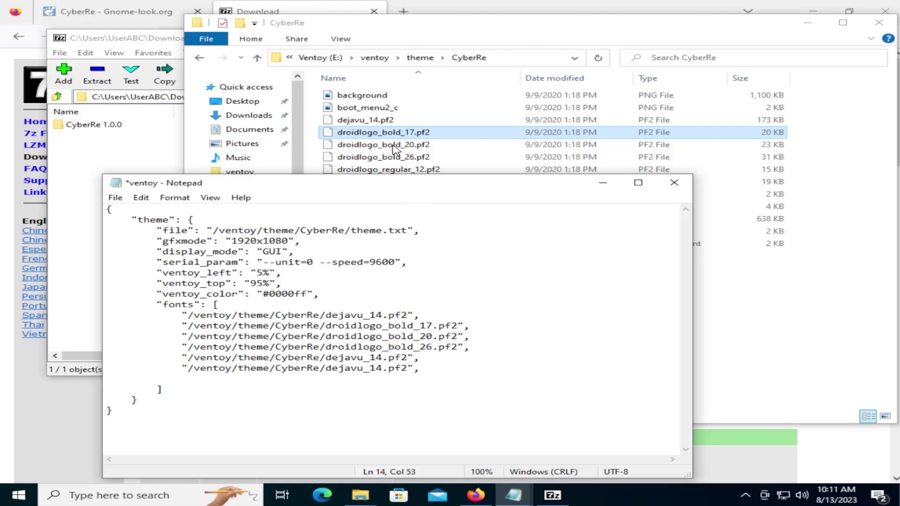
# Copy droidlogo_regular_12 into the fifth font path and set the last one to droidlogo_regular_17
pyautogui.click(396, 169)
pyautogui.click(398, 170)
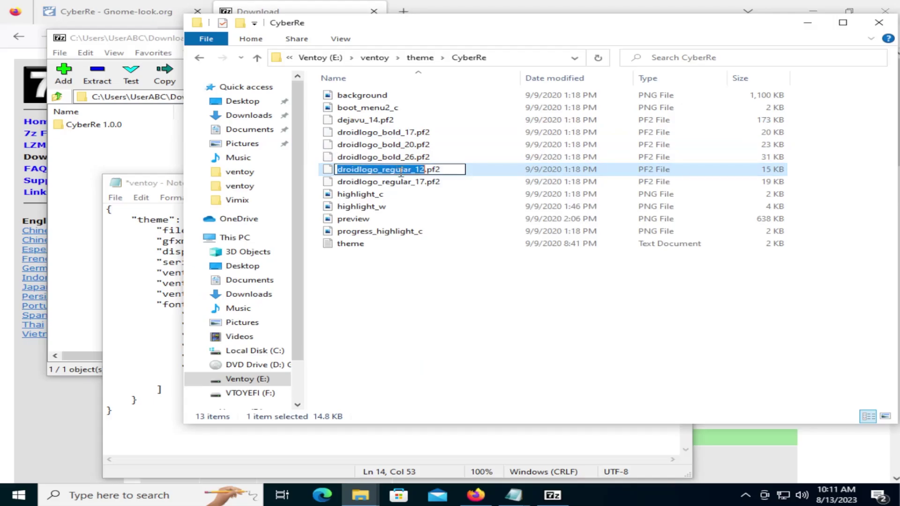
pyautogui.click(158, 304)
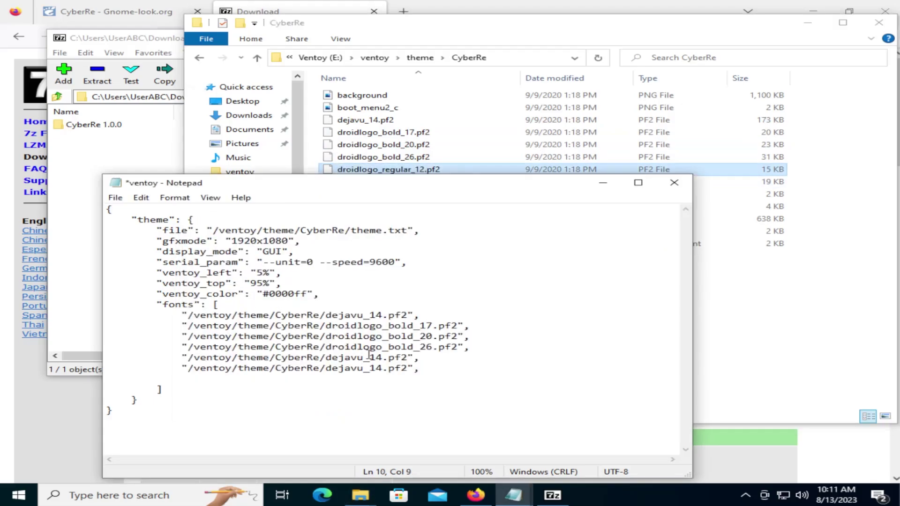
pyautogui.moveTo(381, 357); pyautogui.dragTo(326, 358)
pyautogui.hotkey('ctrl', 'v')
pyautogui.press('Left')
pyautogui.press('Left')
pyautogui.press('Left')
pyautogui.press('Left')
pyautogui.press('Left')
pyautogui.press('Left')
pyautogui.press('BackSpace')
pyautogui.press('BackSpace')
pyautogui.press('BackSpace')
pyautogui.press('BackSpace')
pyautogui.press('BackSpace')
pyautogui.press('BackSpace')
pyautogui.press('BackSpace')
pyautogui.press('BackSpace')
pyautogui.press('BackSpace')
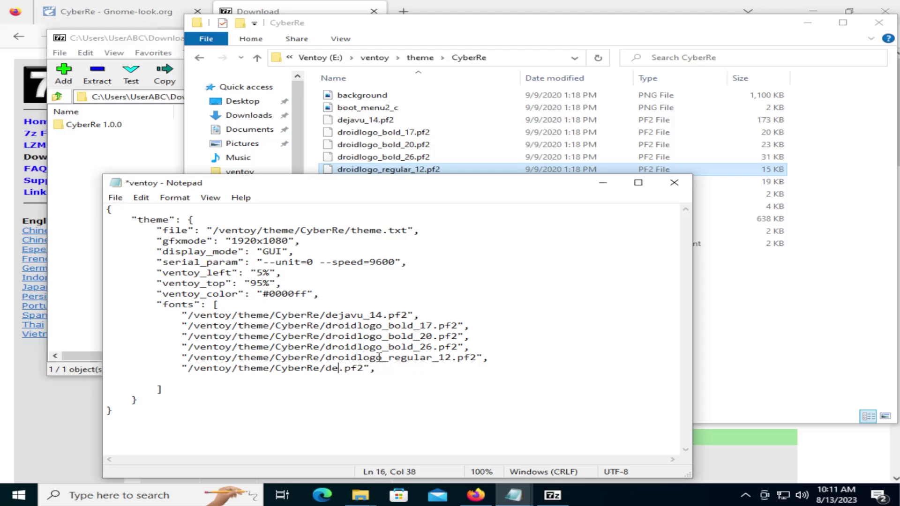
pyautogui.hotkey('ctrl', 'v')
pyautogui.press('BackSpace')
pyautogui.write('7')
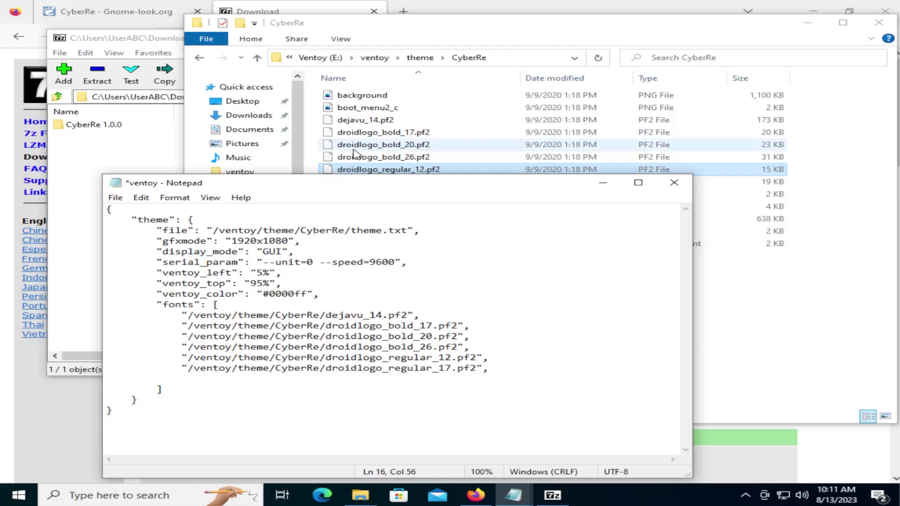
pyautogui.moveTo(370, 186); pyautogui.dragTo(349, 213)
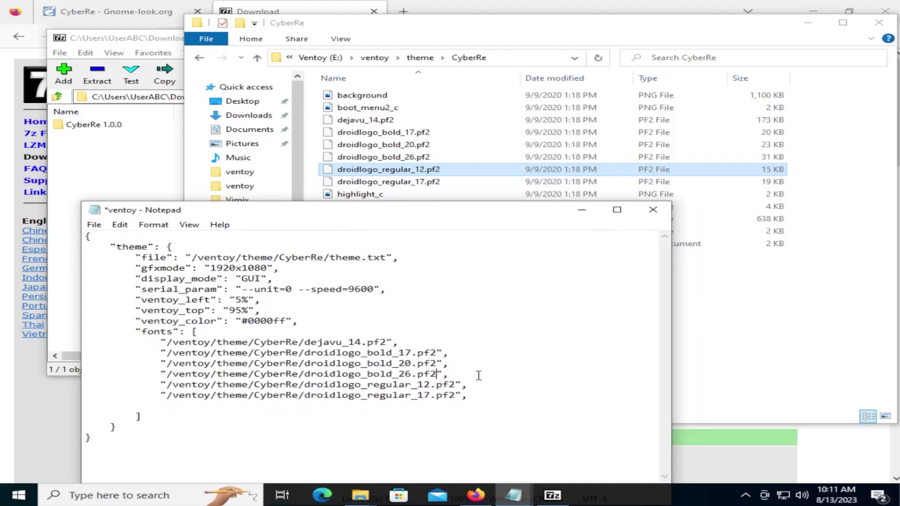
# Remove the trailing comma after the last font path and save ventoy.json
pyautogui.click(471, 396)
pyautogui.hotkey('alt', 'f')
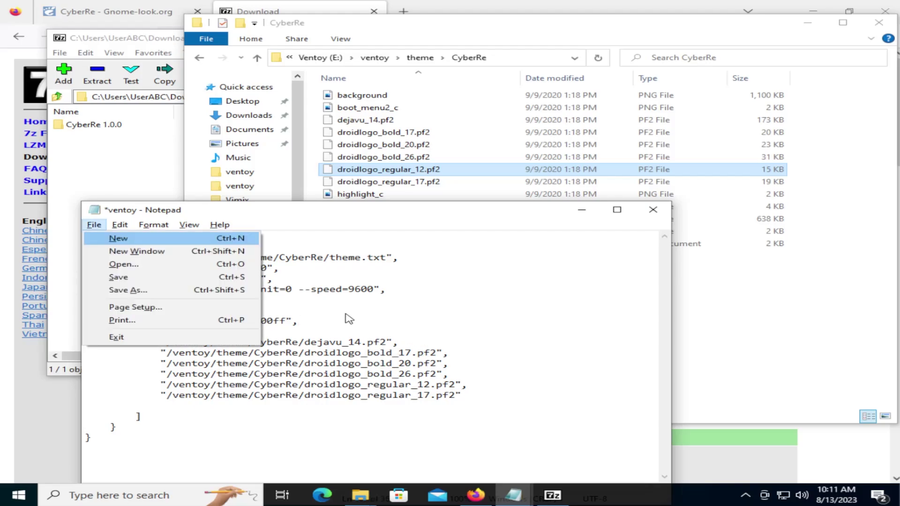
pyautogui.press('s')
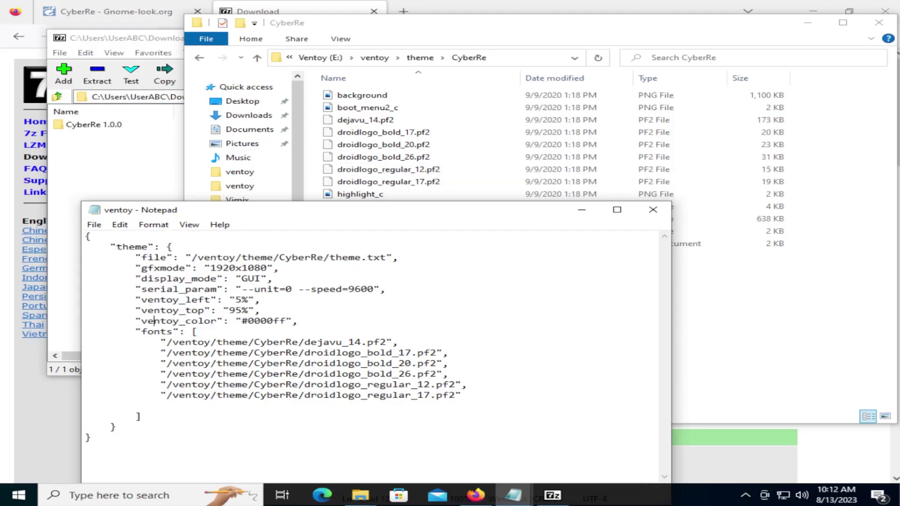
# Restart Windows from the Start button's Shut down or sign out menu
pyautogui.click(14, 494)
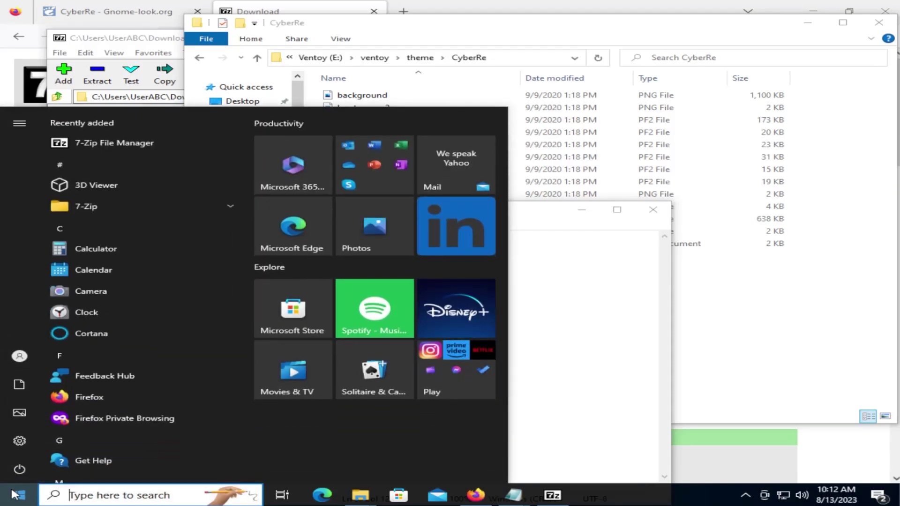
pyautogui.rightClick(14, 495)
pyautogui.moveTo(83, 459)
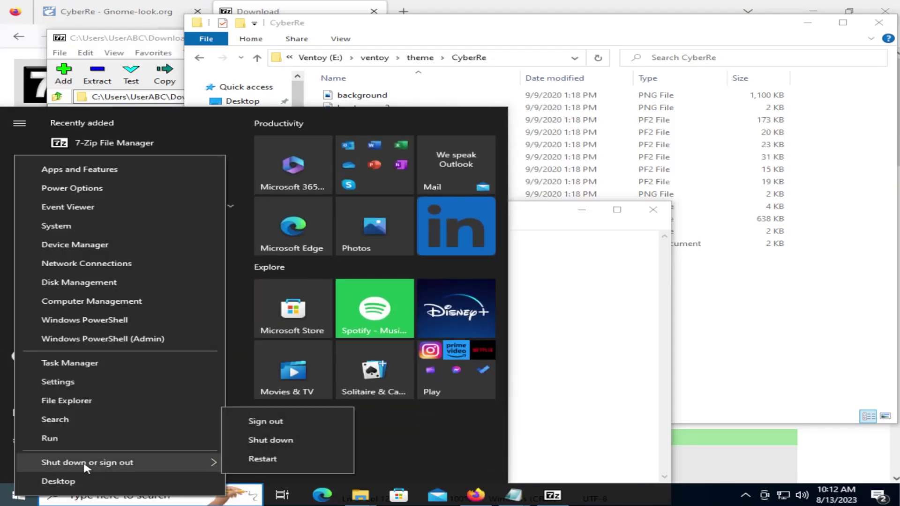
pyautogui.click(297, 458)
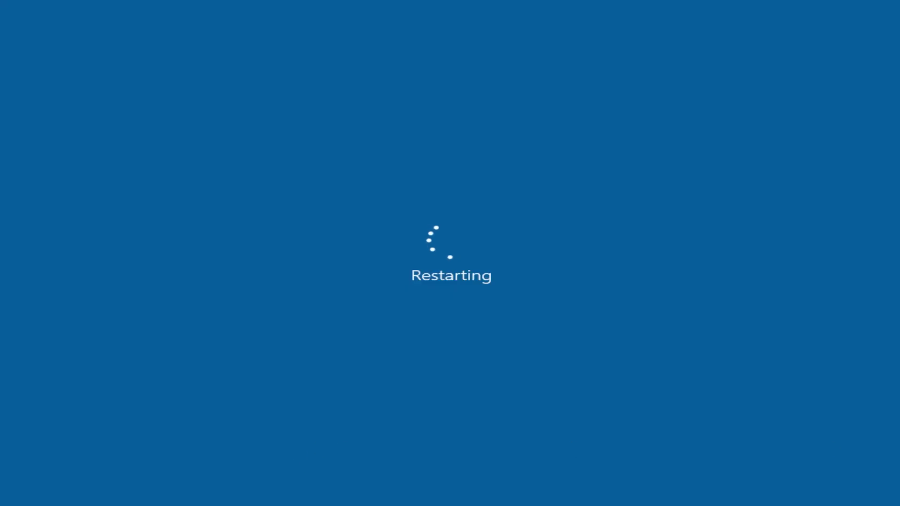